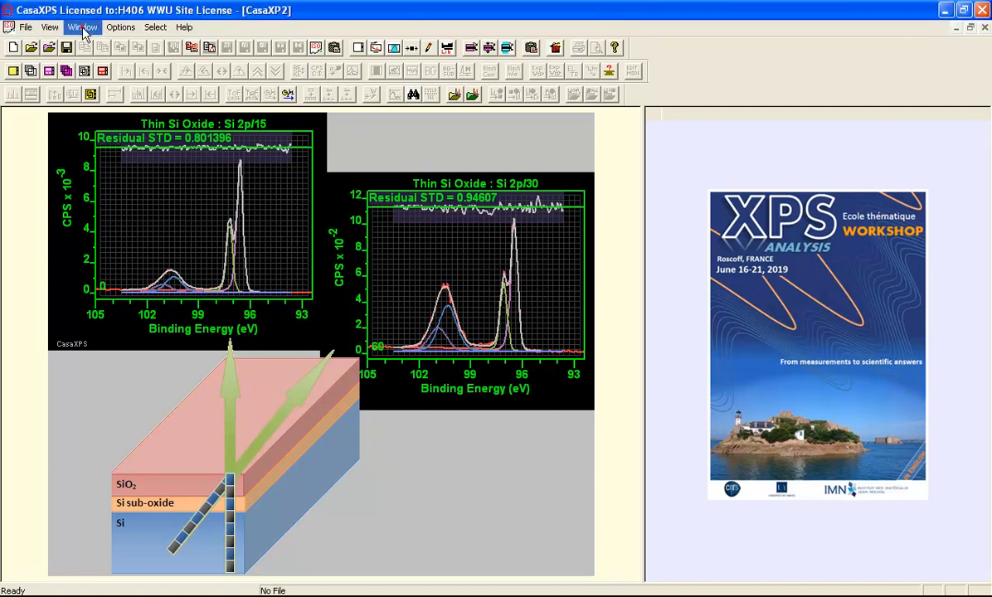
Switch to the thick-oxide-arxps-video.vms document from the Window menu
{"action": "left_click", "coordinate": [82, 27]}
{"action": "left_click", "coordinate": [134, 117]}
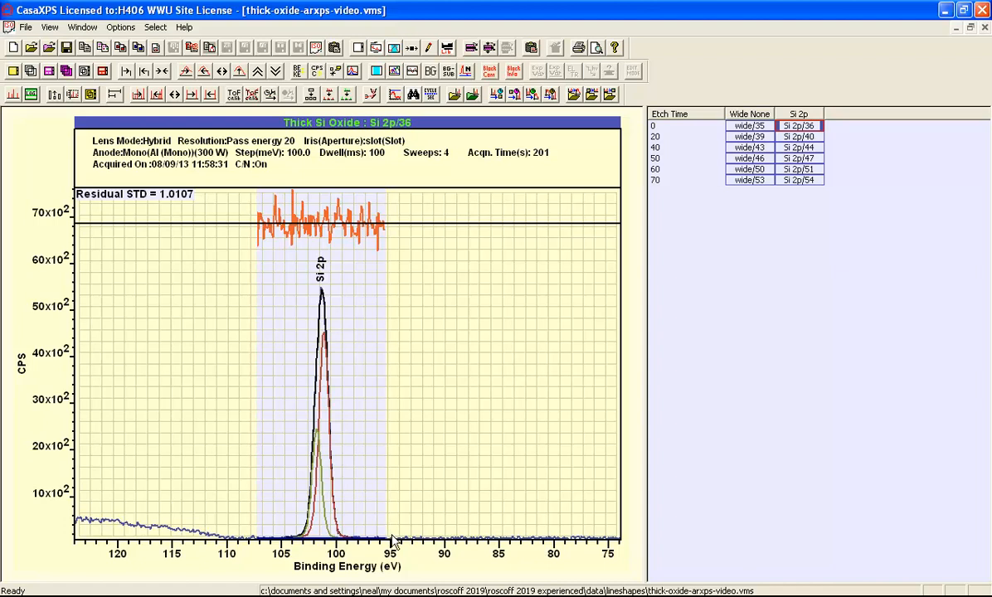
Zoom twice into the baseline beneath the thick oxide Si 2p peak
{"action": "left_click_drag", "start_coordinate": [191, 239], "coordinate": [480, 564]}
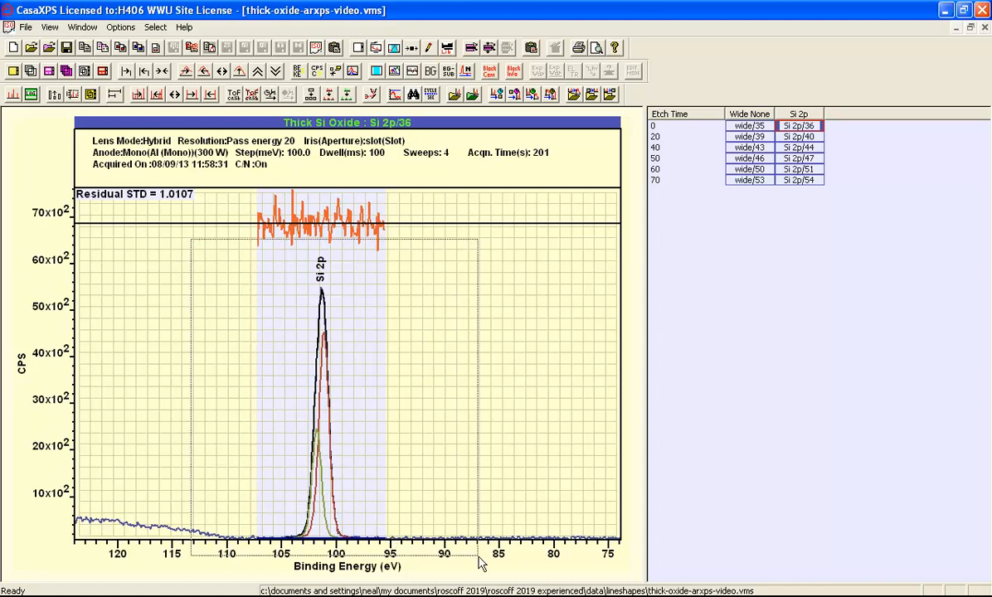
{"action": "left_click", "coordinate": [439, 481]}
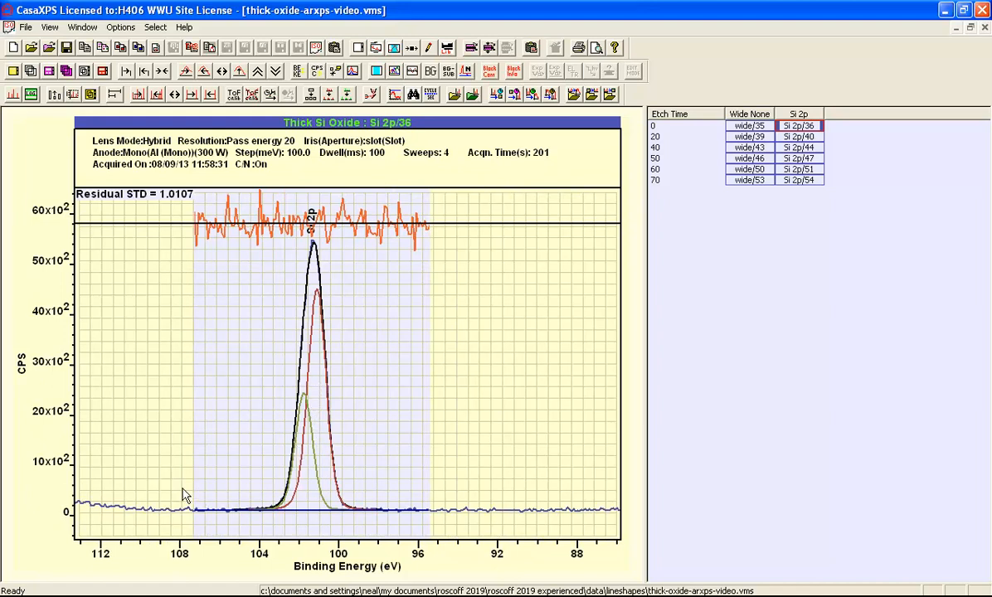
{"action": "left_click_drag", "start_coordinate": [166, 484], "coordinate": [439, 534]}
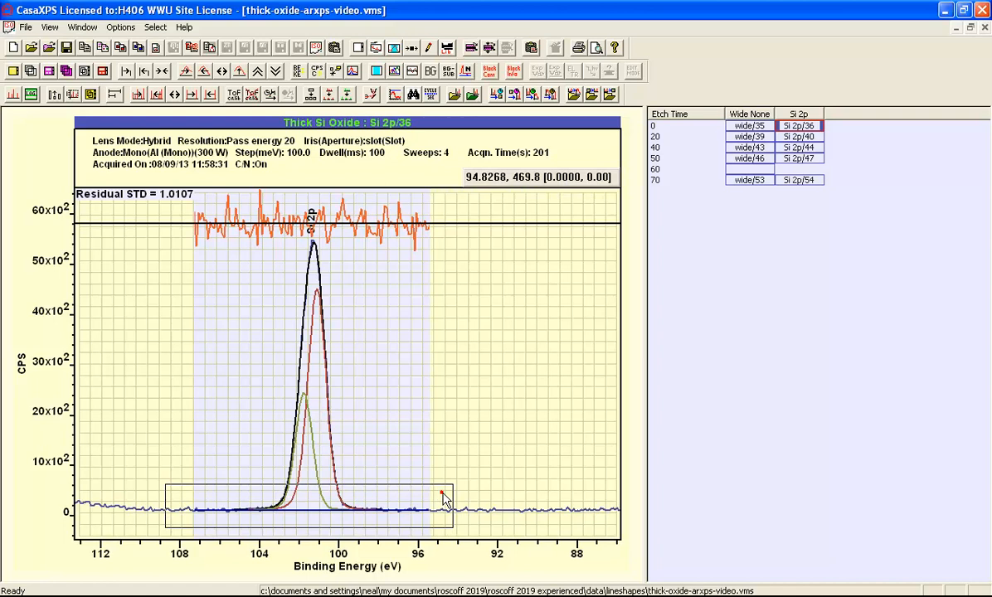
{"action": "left_click", "coordinate": [421, 498]}
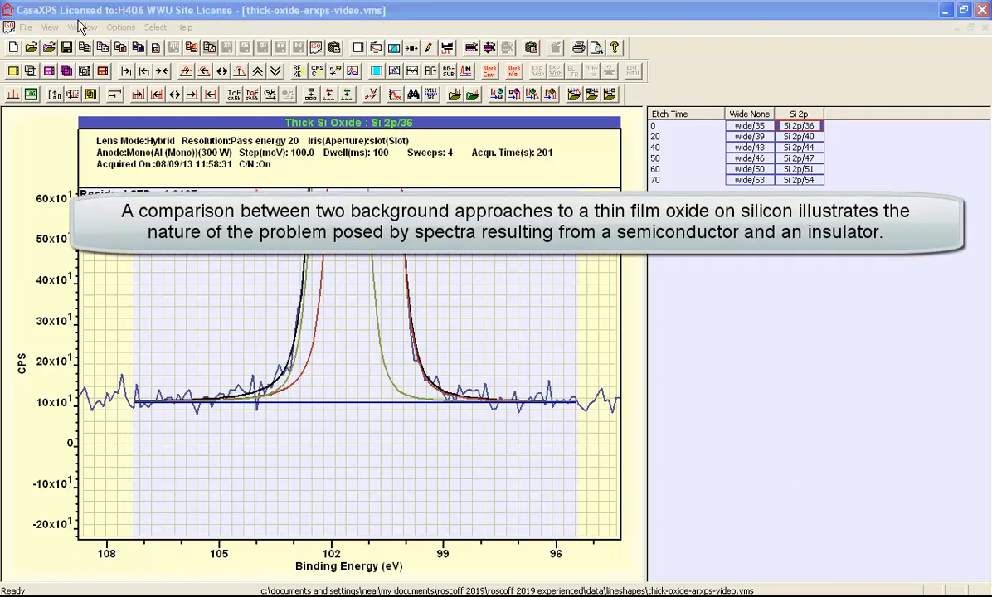
Select the thin oxide Si 2p/23 spectrum at angle 40 and activate the empty CasaXP5 file
{"action": "left_click", "coordinate": [77, 30]}
{"action": "left_click", "coordinate": [95, 130]}
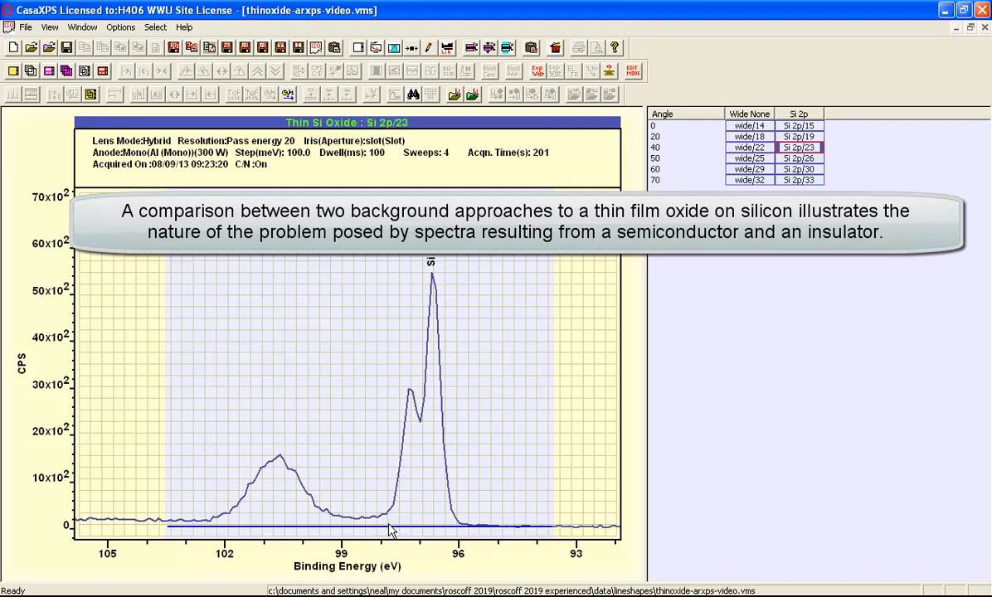
{"action": "left_click", "coordinate": [750, 146]}
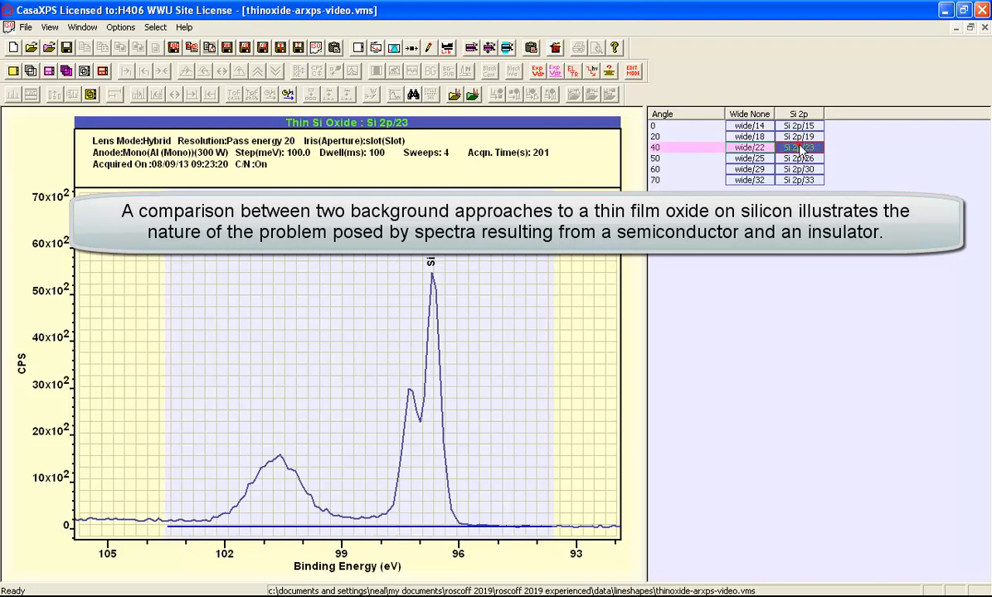
{"action": "left_click", "coordinate": [13, 48]}
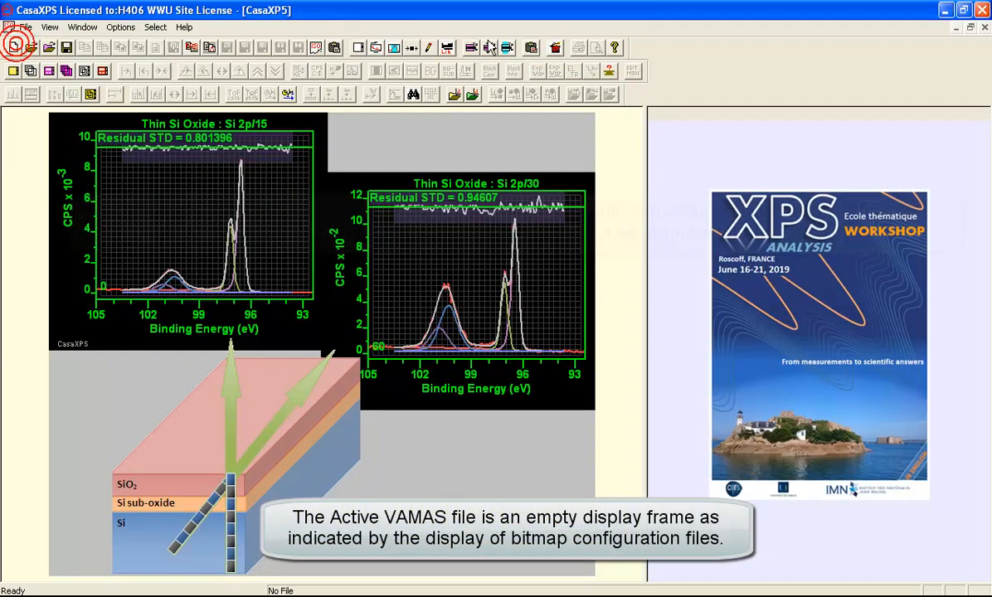
Copy the selected Si 2p/23 block (processed data only) into the empty file twice
{"action": "left_click", "coordinate": [531, 48]}
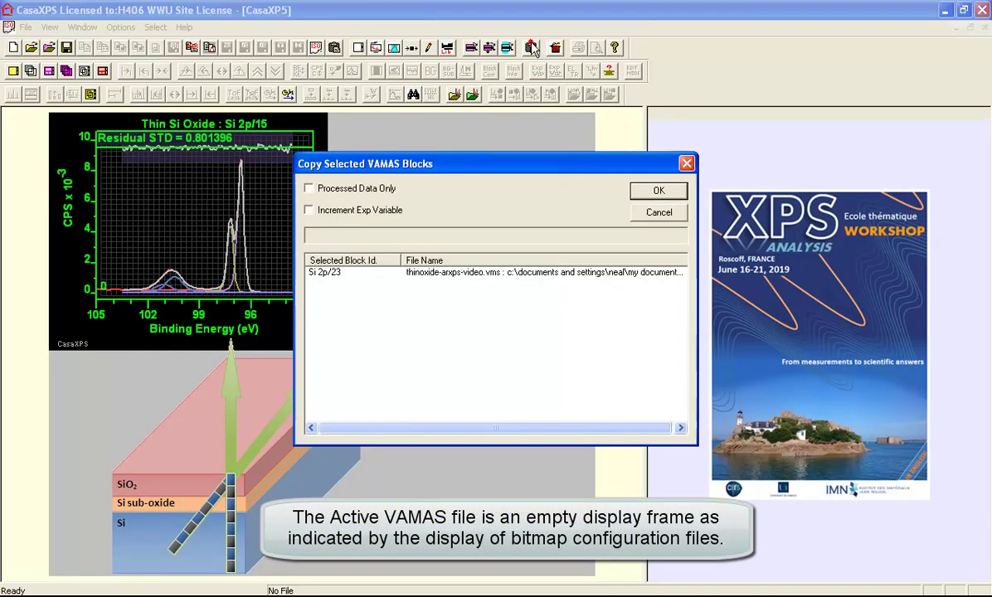
{"action": "left_click", "coordinate": [307, 189]}
{"action": "left_click", "coordinate": [658, 190]}
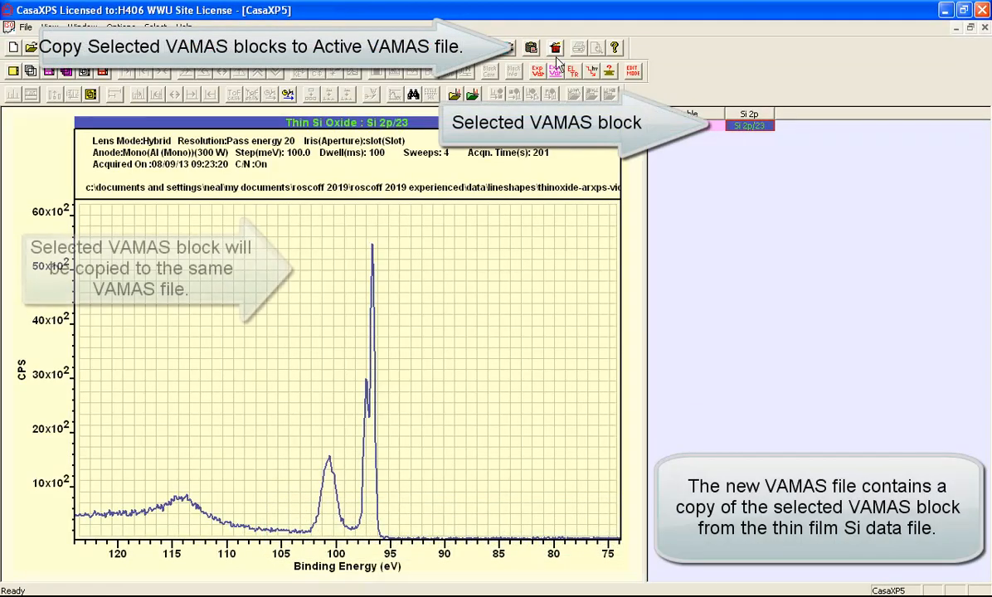
{"action": "left_click", "coordinate": [532, 48]}
{"action": "left_click", "coordinate": [658, 191]}
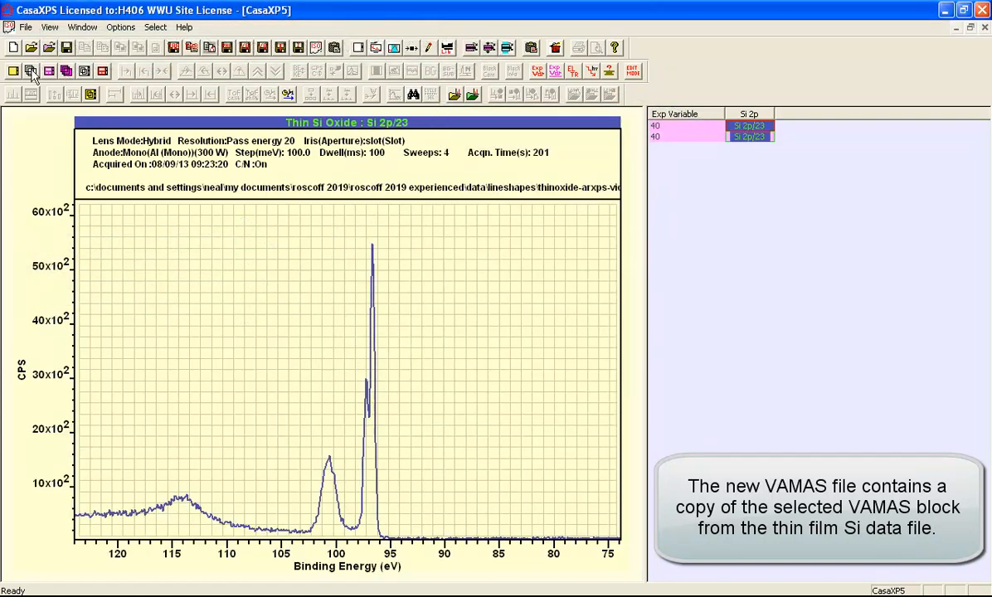
Create a Si 2p quantification region spanning about 103.4–94.5 eV
{"action": "left_click", "coordinate": [356, 228]}
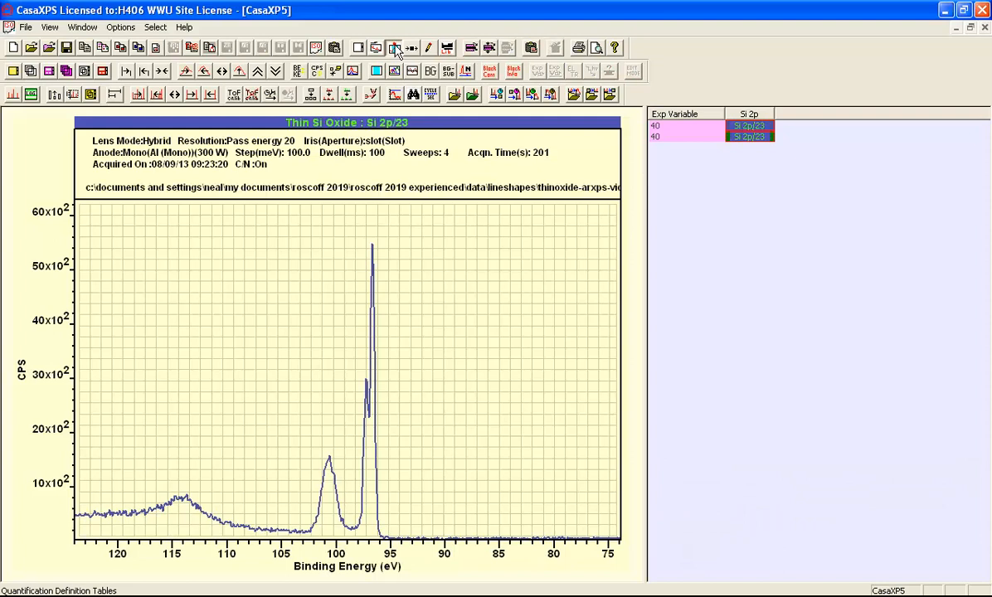
{"action": "left_click", "coordinate": [369, 48]}
{"action": "left_click_drag", "start_coordinate": [432, 92], "coordinate": [744, 171]}
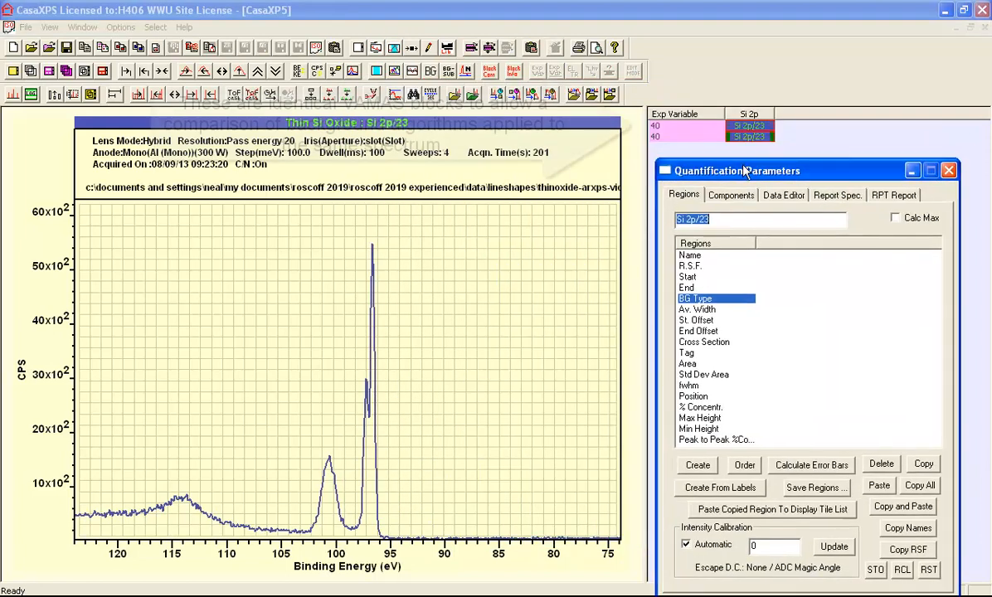
{"action": "left_click", "coordinate": [698, 464]}
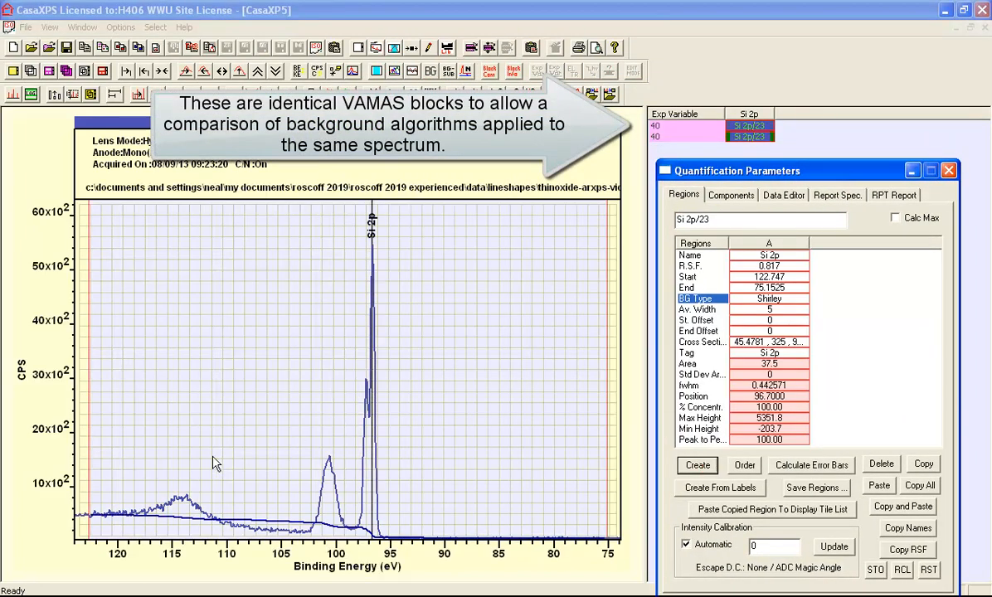
{"action": "left_click_drag", "start_coordinate": [123, 471], "coordinate": [300, 461]}
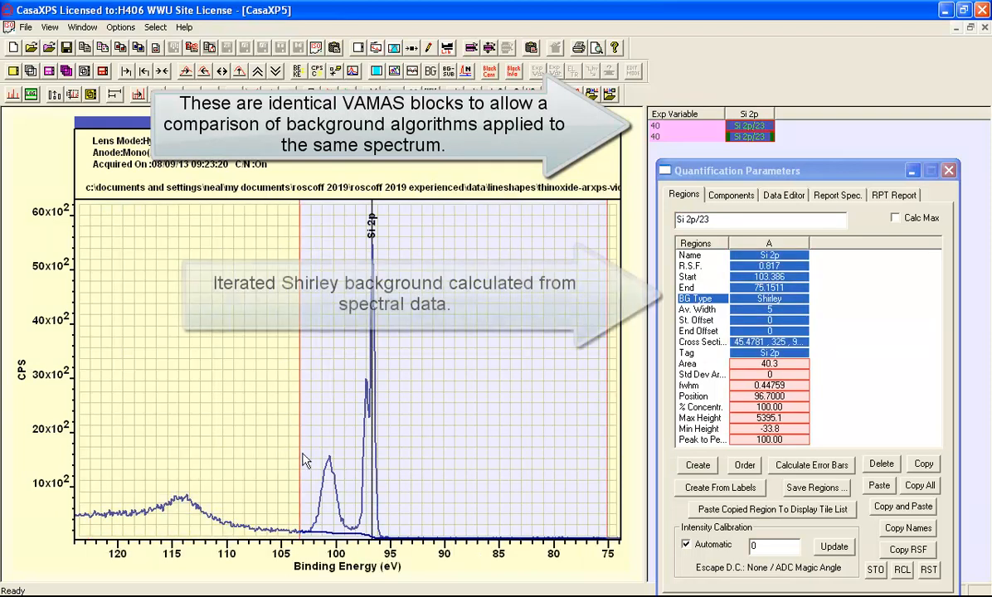
{"action": "left_click_drag", "start_coordinate": [510, 464], "coordinate": [400, 449]}
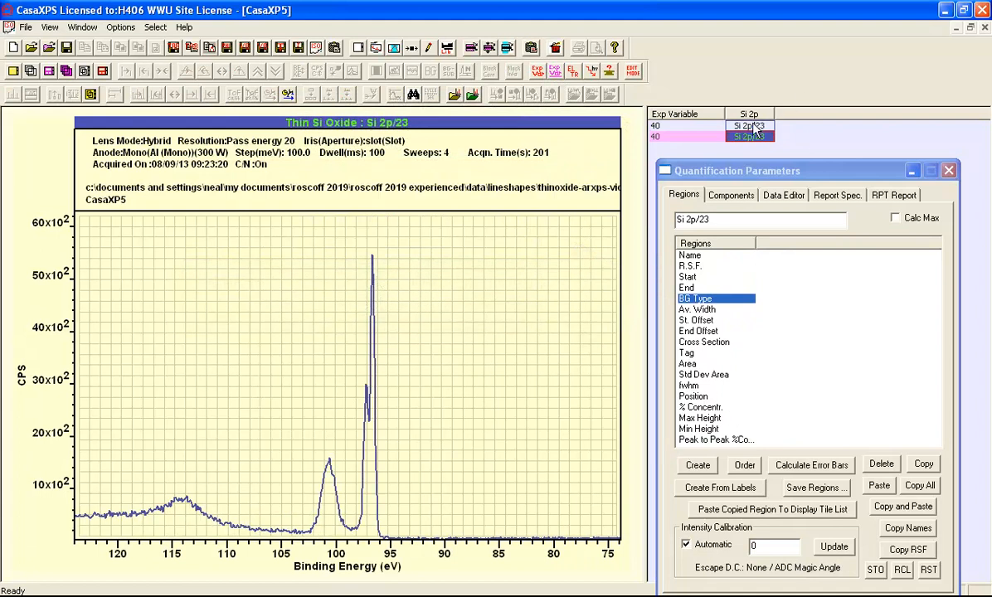
Propagate the region to the other copy and set that copy's background type to Min Limits
{"action": "left_click", "coordinate": [749, 126]}
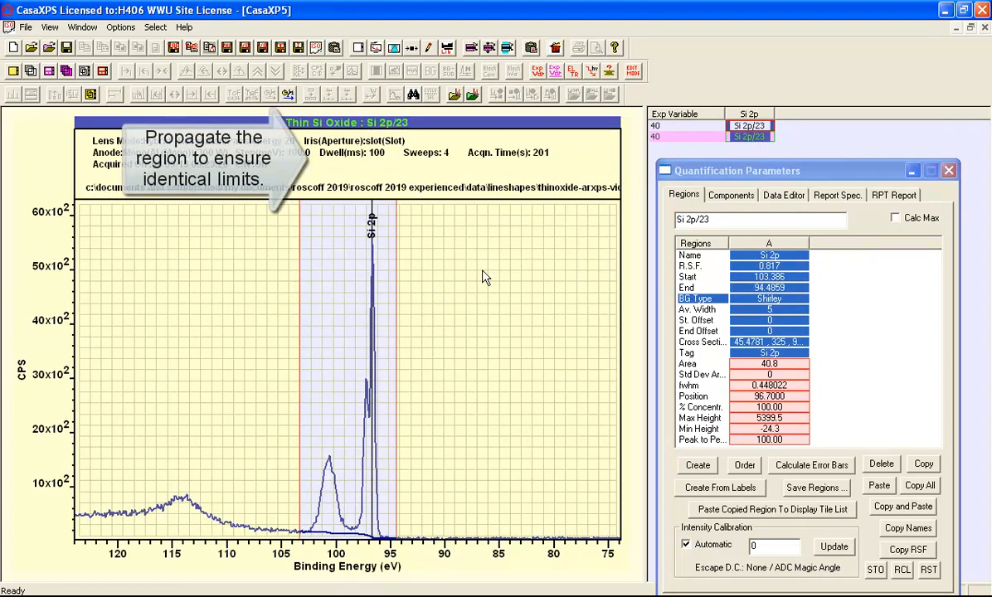
{"action": "key", "text": "ctrl+F8"}
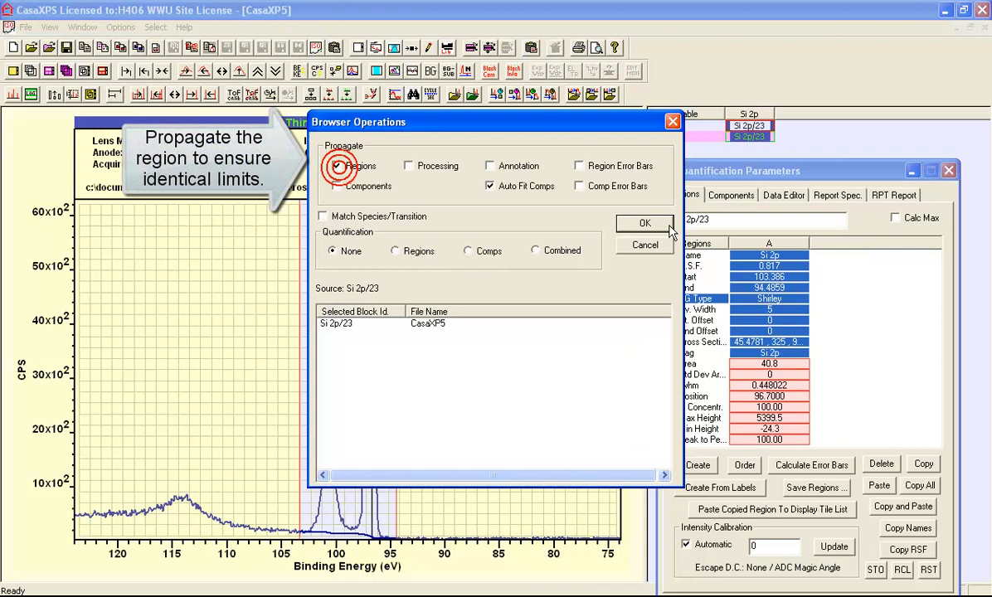
{"action": "left_click", "coordinate": [645, 223]}
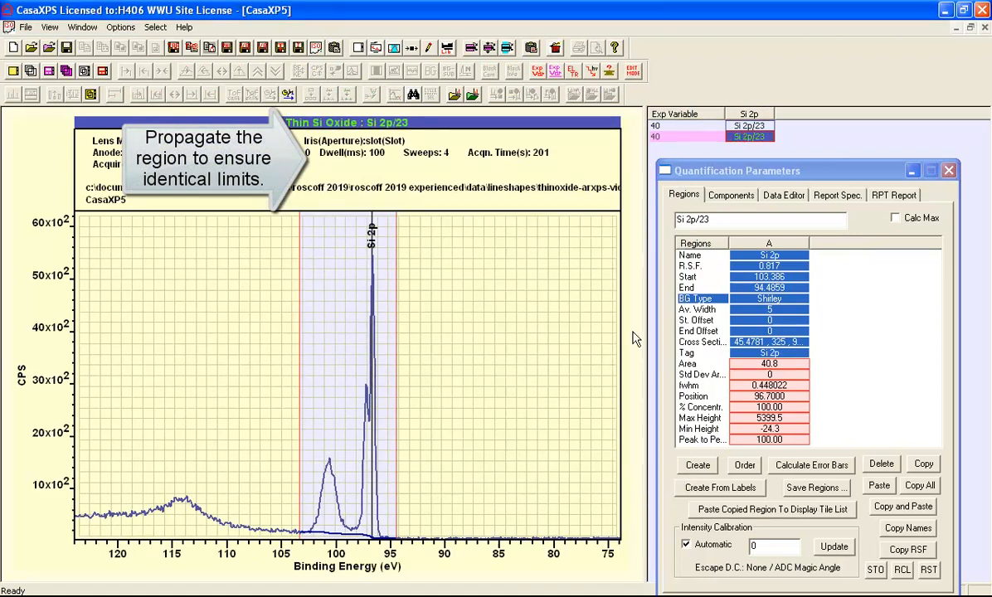
{"action": "double_click", "coordinate": [769, 299]}
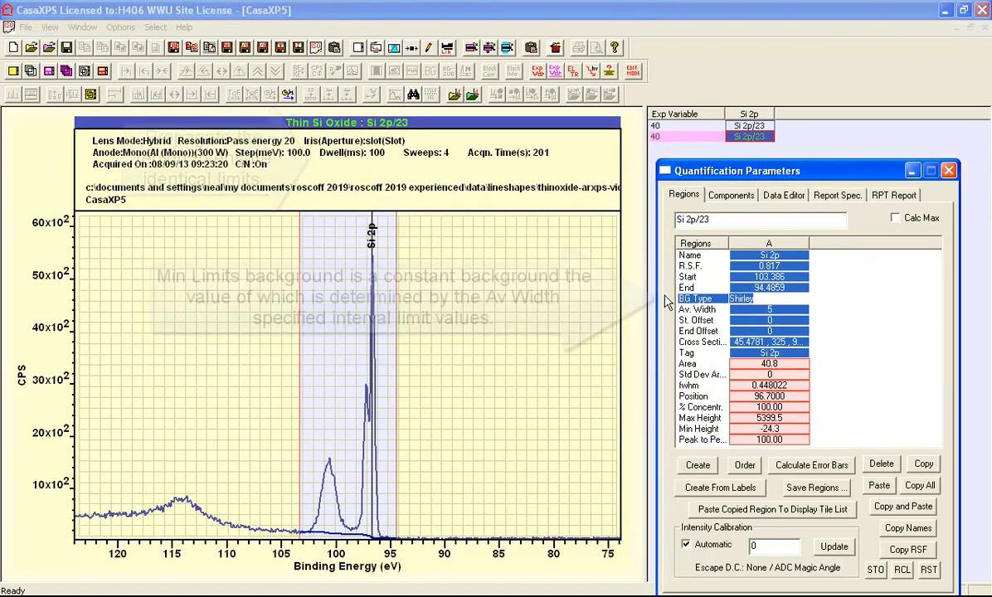
{"action": "type", "text": "mi"}
{"action": "key", "text": "Return"}
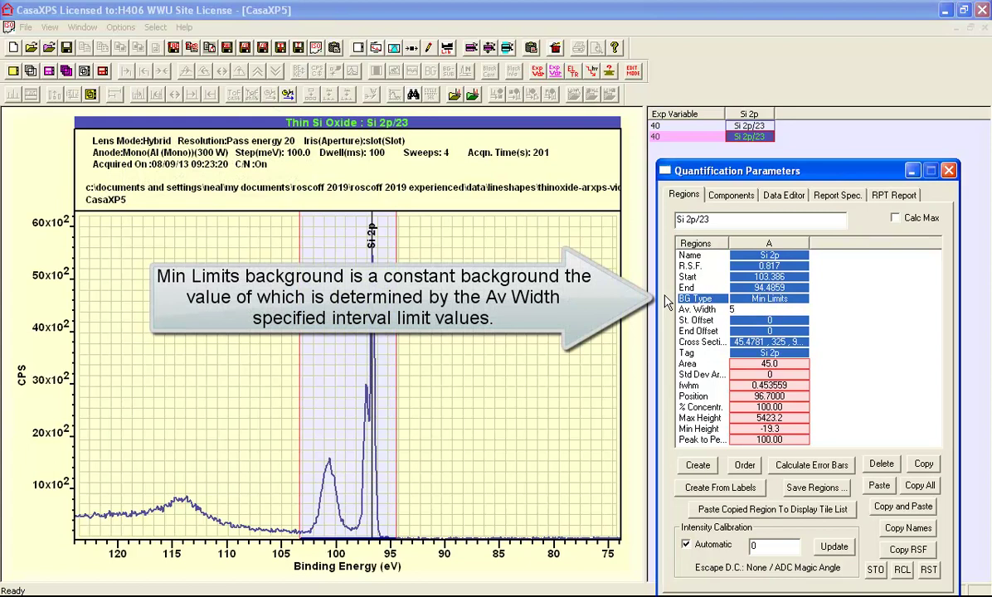
Zoom to the baseline of the Shirley copy and overlay both Si 2p copies for comparison
{"action": "left_click", "coordinate": [697, 108]}
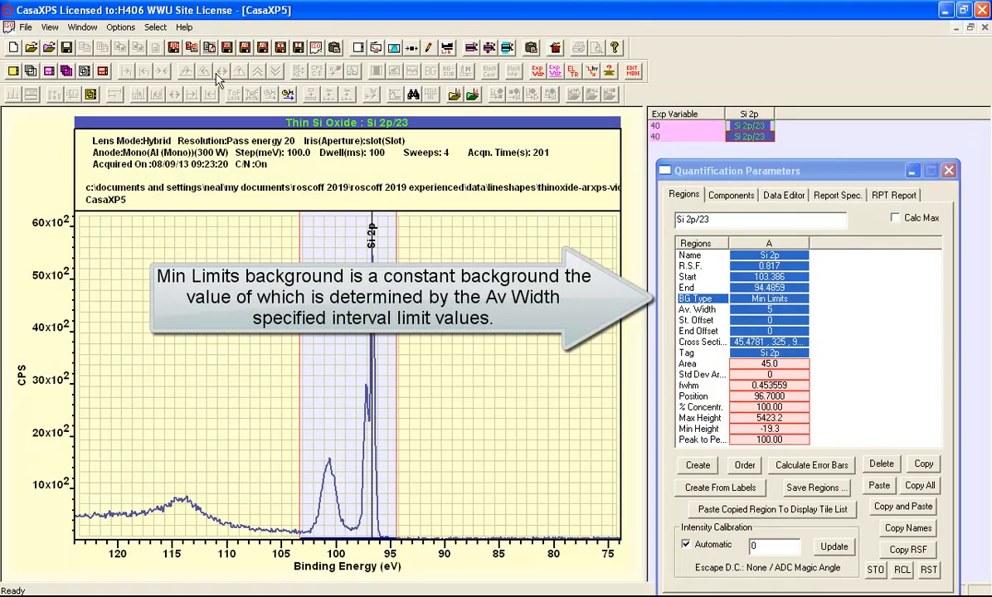
{"action": "left_click", "coordinate": [30, 70]}
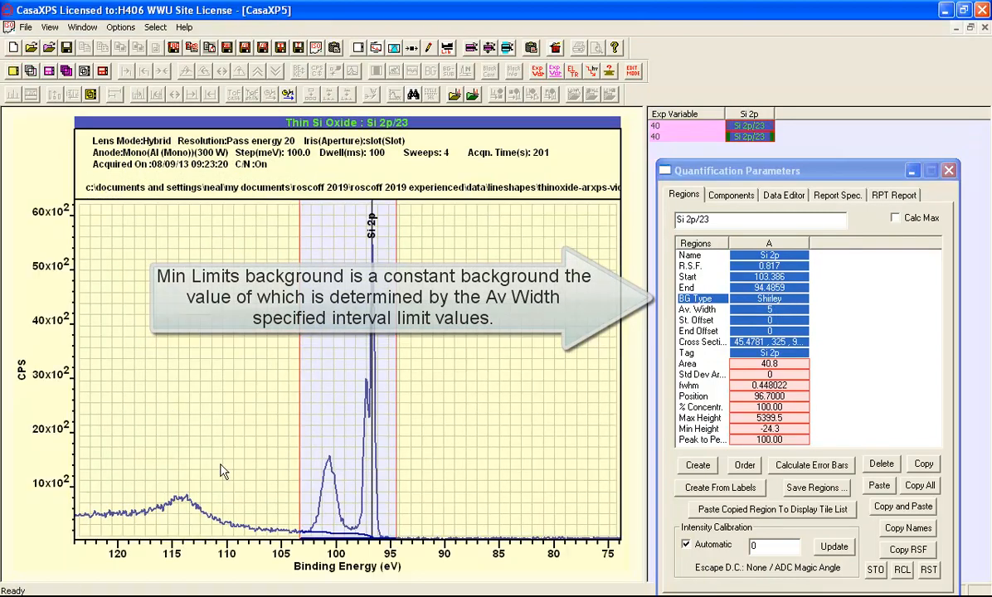
{"action": "mouse_move", "coordinate": [245, 470]}
{"action": "left_mouse_down"}
{"action": "mouse_move", "coordinate": [308, 508]}
{"action": "mouse_move", "coordinate": [407, 535]}
{"action": "left_mouse_up"}
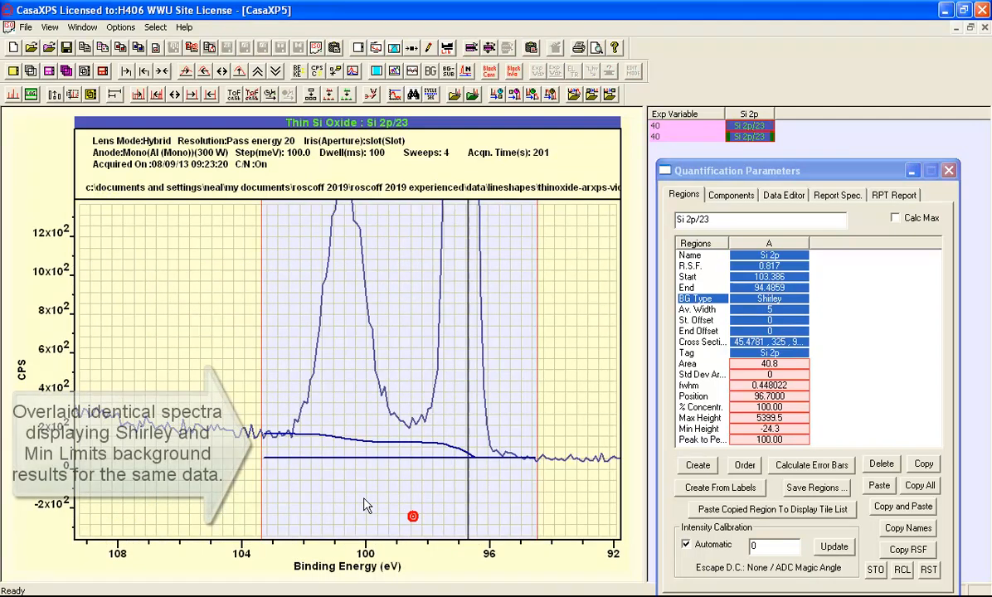
{"action": "left_click_drag", "start_coordinate": [199, 386], "coordinate": [549, 451]}
{"action": "left_click", "coordinate": [30, 70]}
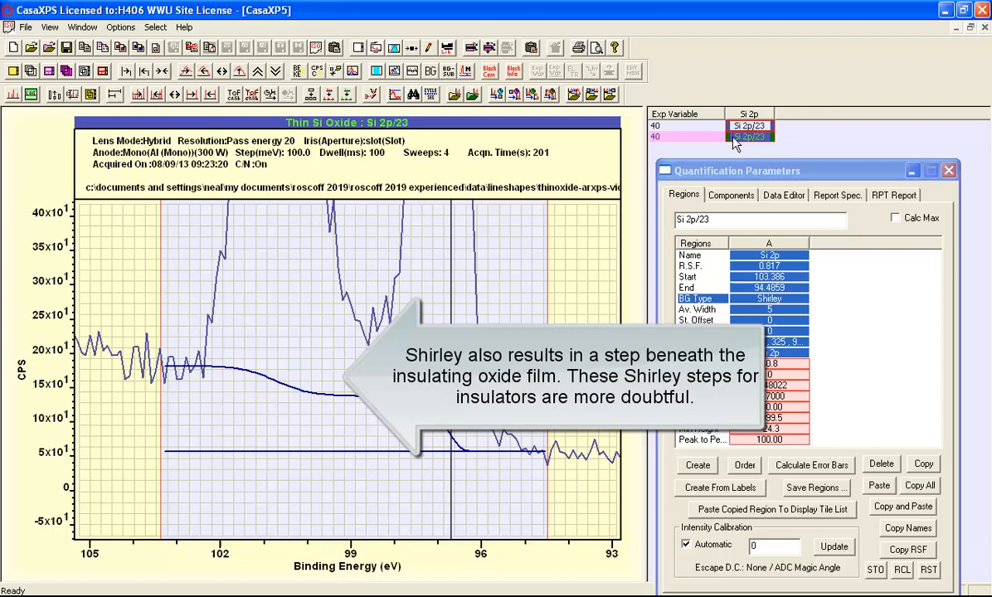
{"action": "left_click", "coordinate": [684, 126]}
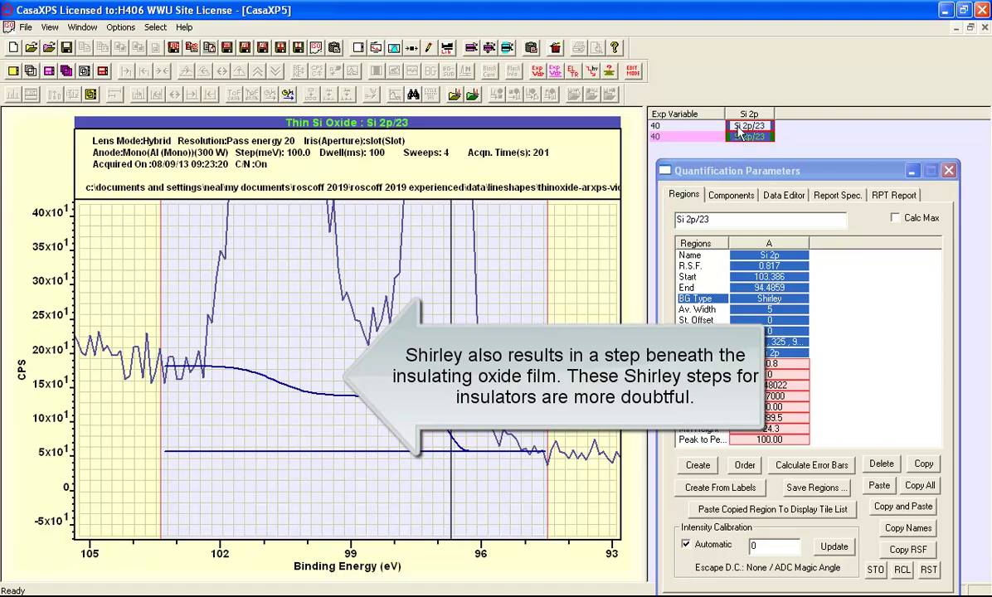
{"action": "left_click", "coordinate": [65, 71]}
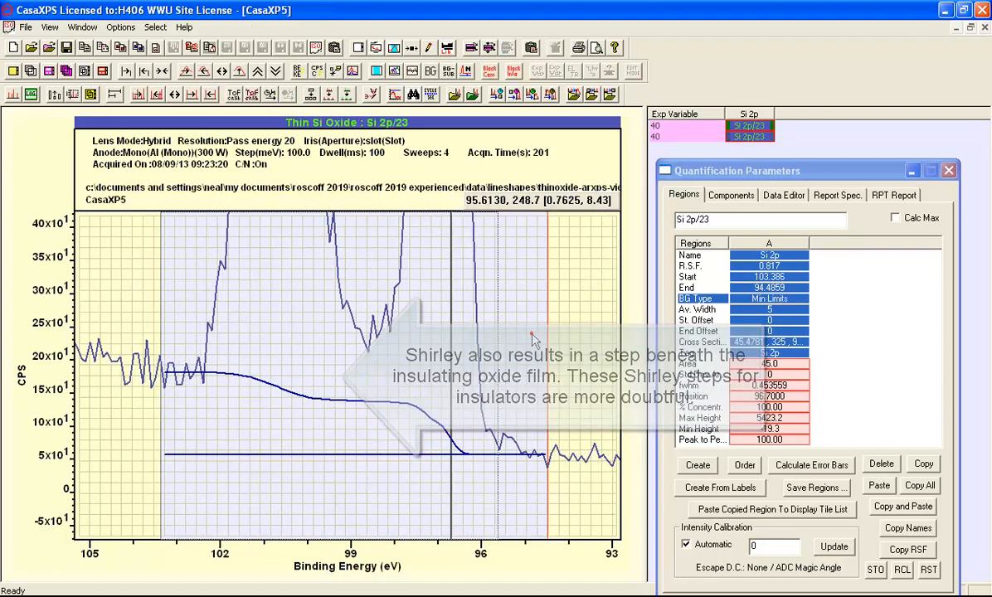
Redefine the Min Limits region to about 103.3–96.13 eV so its end offset is zero
{"action": "left_click", "coordinate": [385, 308]}
{"action": "left_click_drag", "start_coordinate": [385, 309], "coordinate": [193, 344], "text": "shift"}
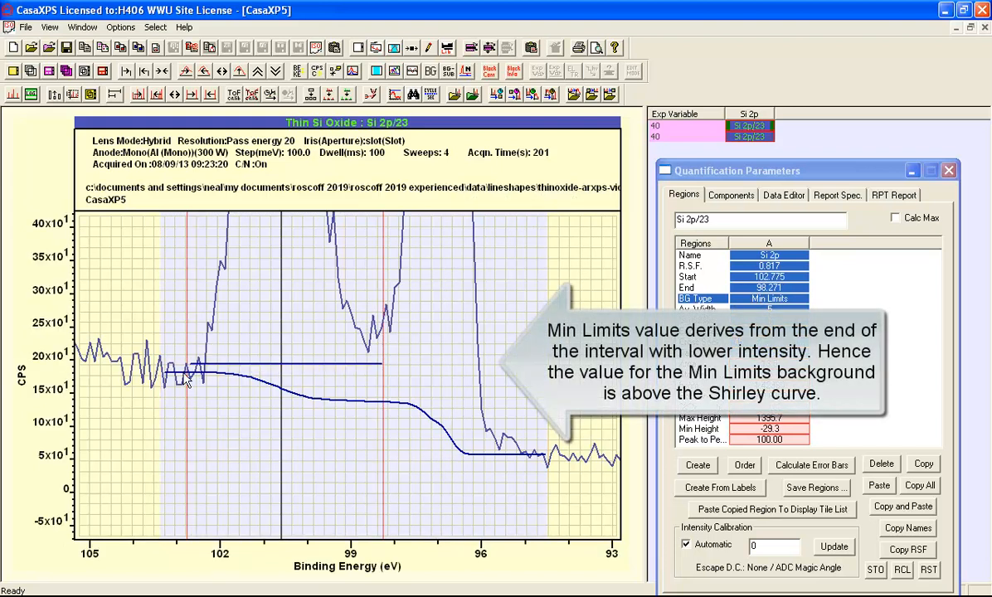
{"action": "left_click_drag", "start_coordinate": [190, 356], "coordinate": [166, 377], "text": "shift"}
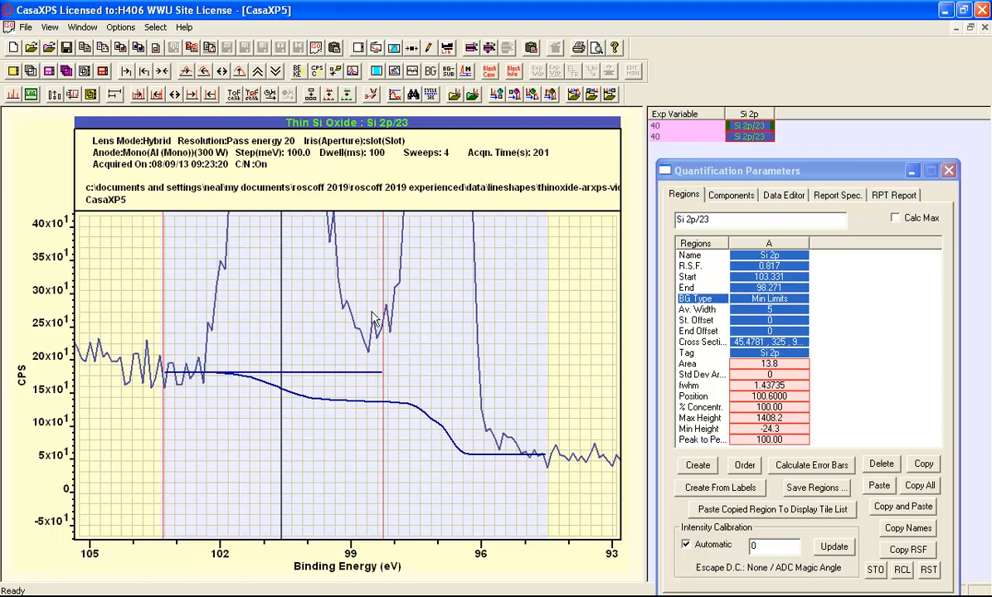
{"action": "mouse_move", "coordinate": [378, 311]}
{"action": "left_mouse_down"}
{"action": "mouse_move", "coordinate": [479, 325]}
{"action": "mouse_move", "coordinate": [452, 325]}
{"action": "left_mouse_up"}
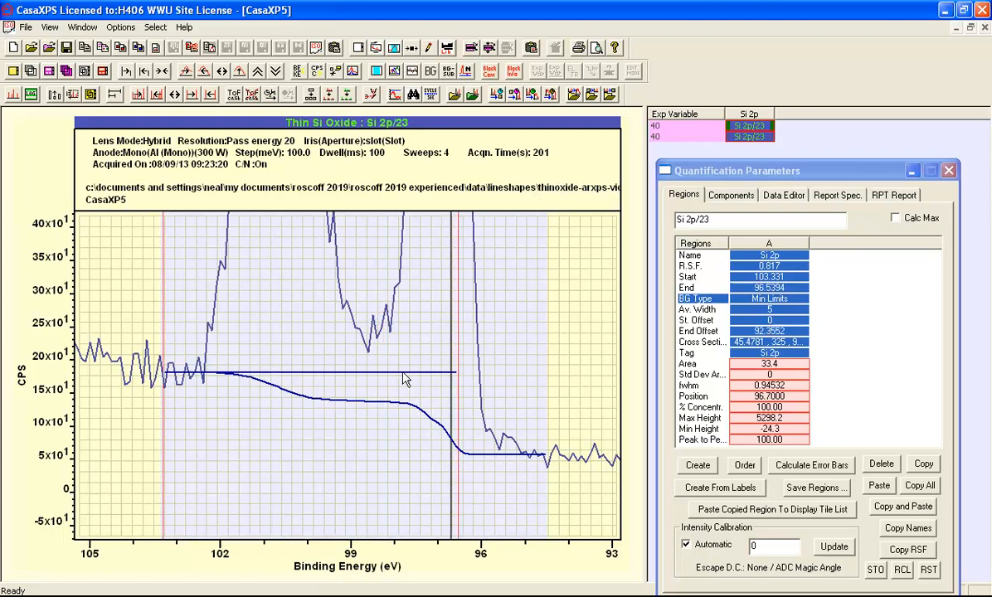
{"action": "left_click_drag", "start_coordinate": [452, 332], "coordinate": [474, 331]}
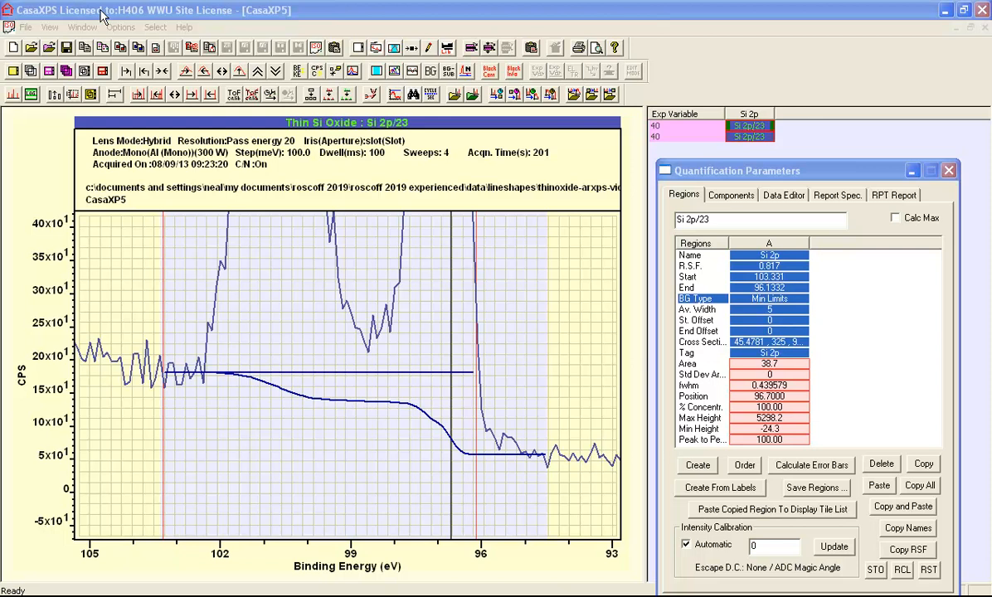
Bring up the CasaXP2 window with the Iridium foil Shirley illustration
{"action": "left_click", "coordinate": [83, 28]}
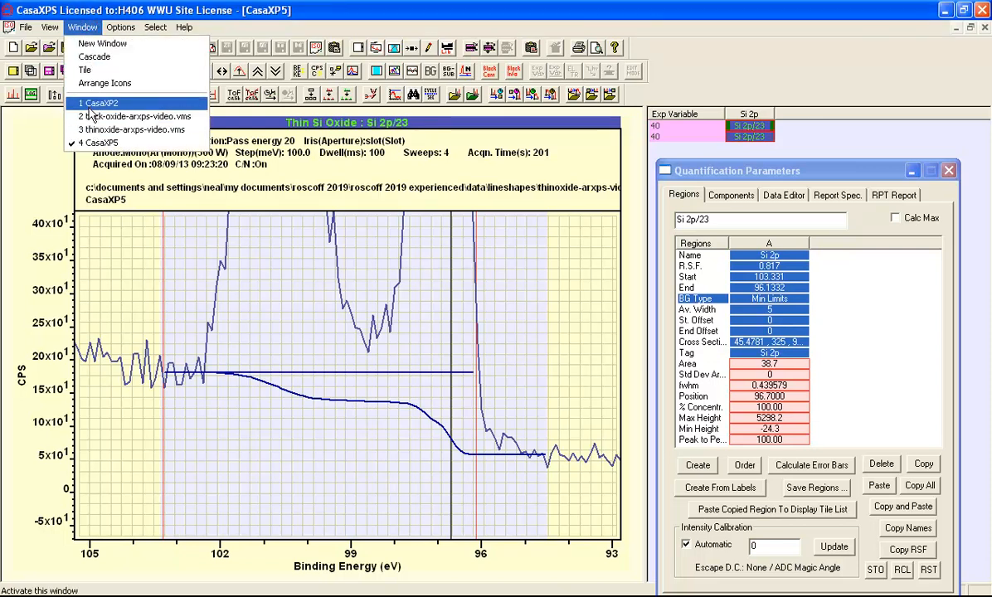
{"action": "left_click", "coordinate": [99, 103]}
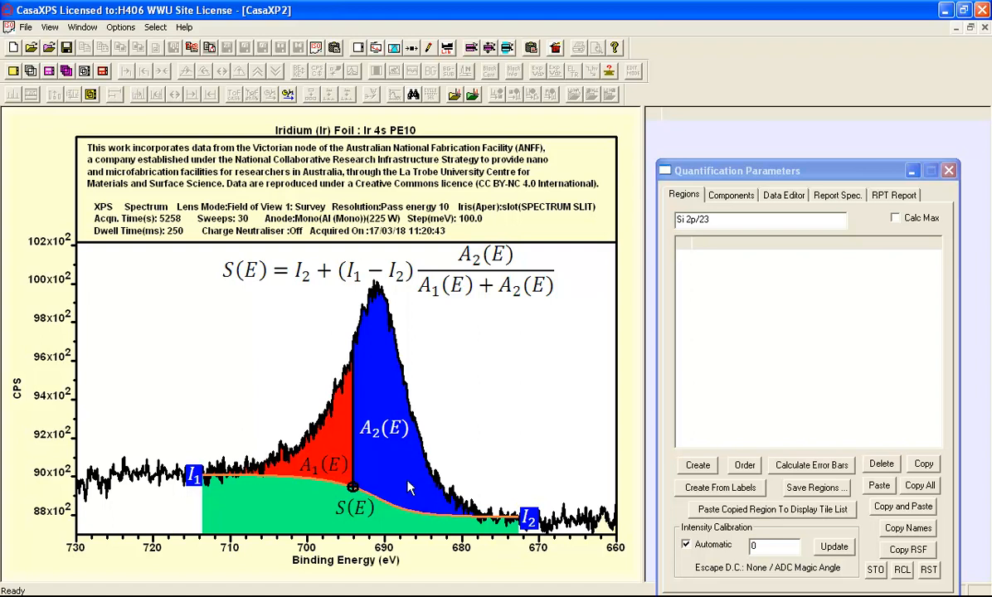
{"action": "left_click", "coordinate": [362, 480]}
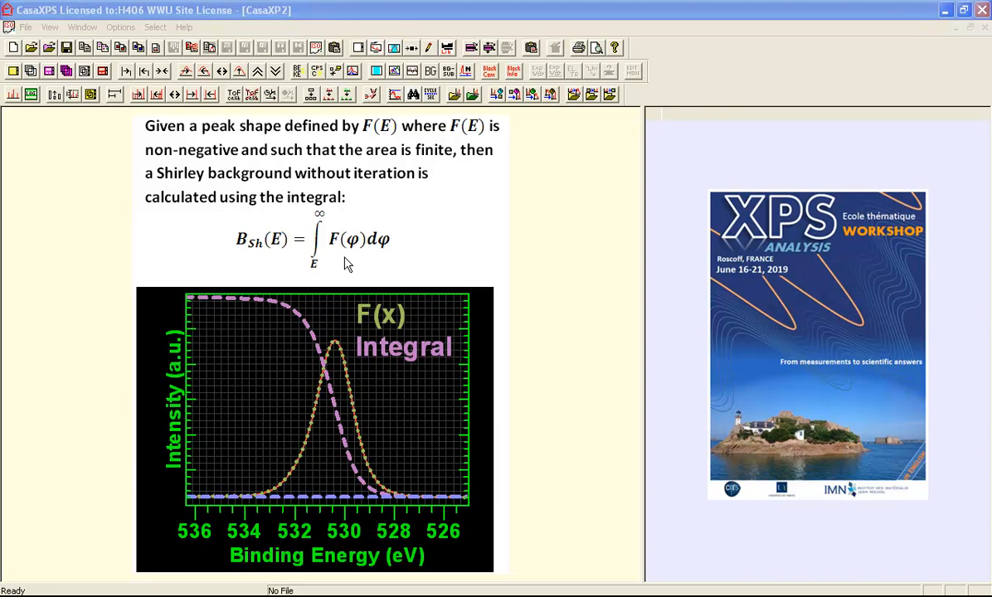
Return to thinoxide-arxps-video.vms, zoom around the Si 2p peaks and baseline, then restore full scale
{"action": "left_click", "coordinate": [81, 28]}
{"action": "left_click", "coordinate": [132, 129]}
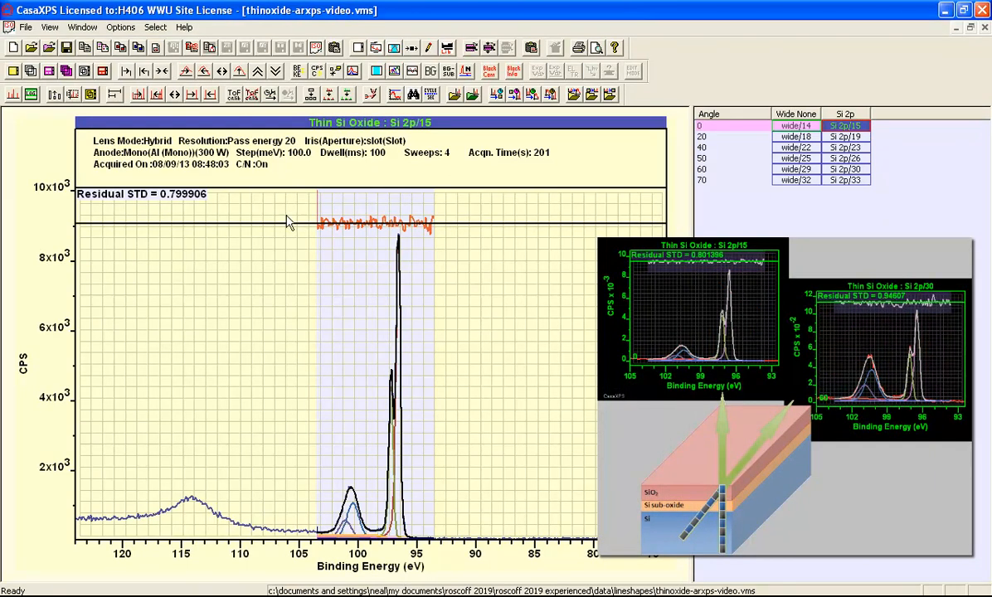
{"action": "left_click_drag", "start_coordinate": [289, 222], "coordinate": [450, 501]}
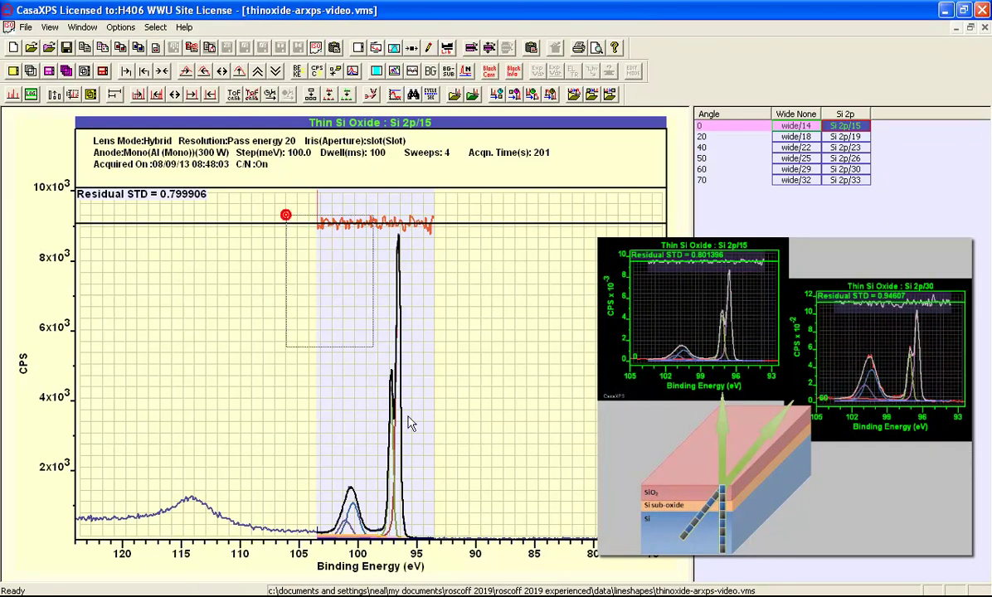
{"action": "left_click", "coordinate": [450, 501]}
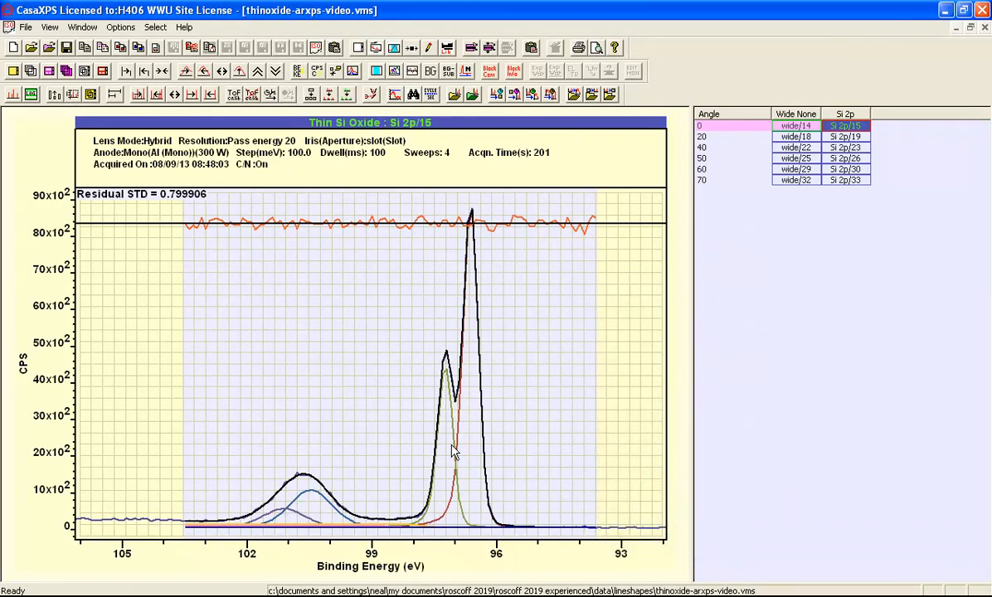
{"action": "mouse_move", "coordinate": [159, 499]}
{"action": "left_mouse_down"}
{"action": "mouse_move", "coordinate": [483, 541]}
{"action": "mouse_move", "coordinate": [614, 530]}
{"action": "left_mouse_up"}
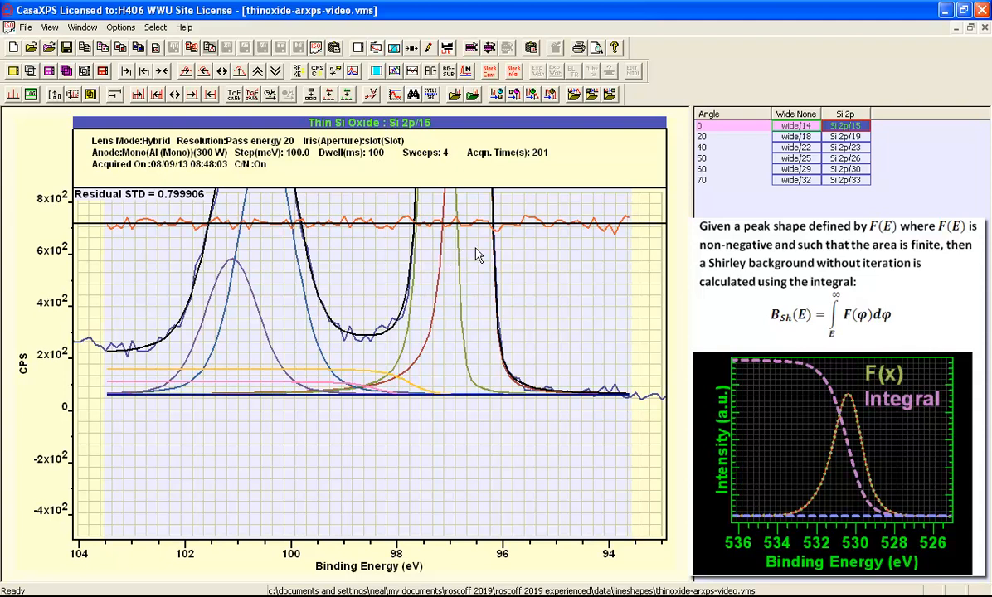
{"action": "left_click", "coordinate": [222, 71]}
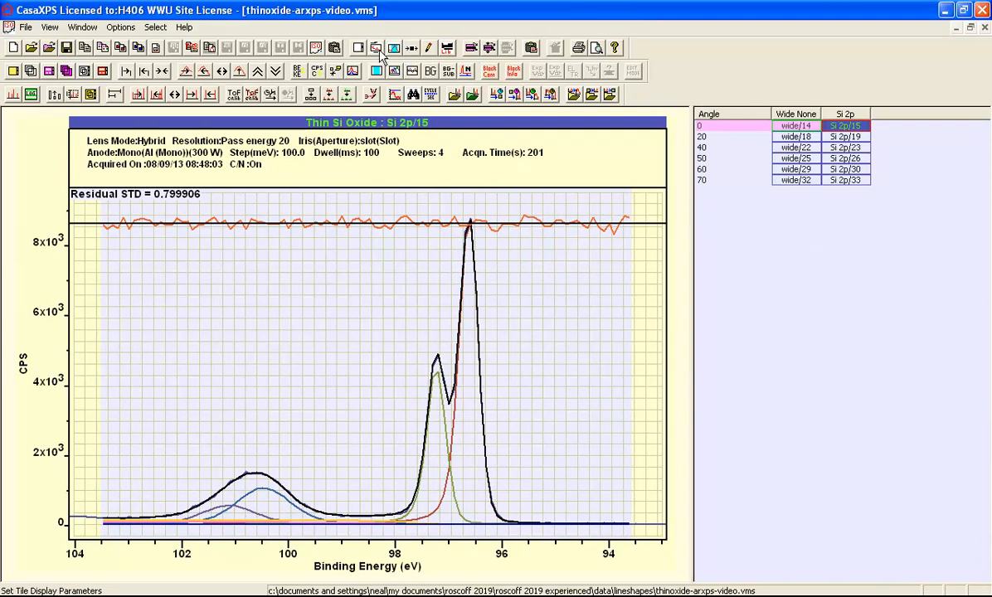
Enable Colour Components using Comp Index, Combine Comp Index and Components Displayed as Background
{"action": "left_click", "coordinate": [377, 48]}
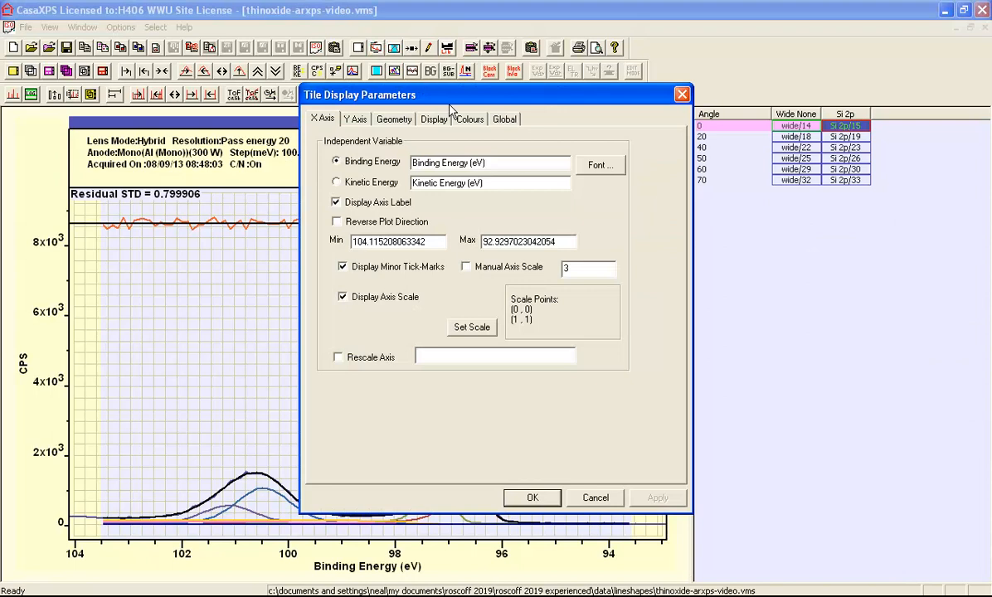
{"action": "left_click_drag", "start_coordinate": [556, 98], "coordinate": [694, 128]}
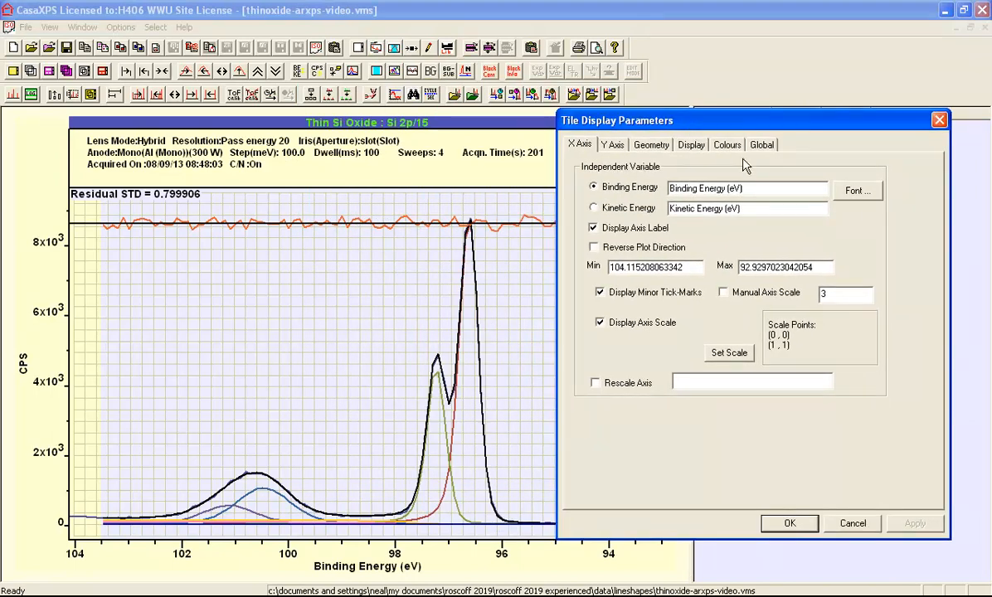
{"action": "left_click", "coordinate": [727, 144]}
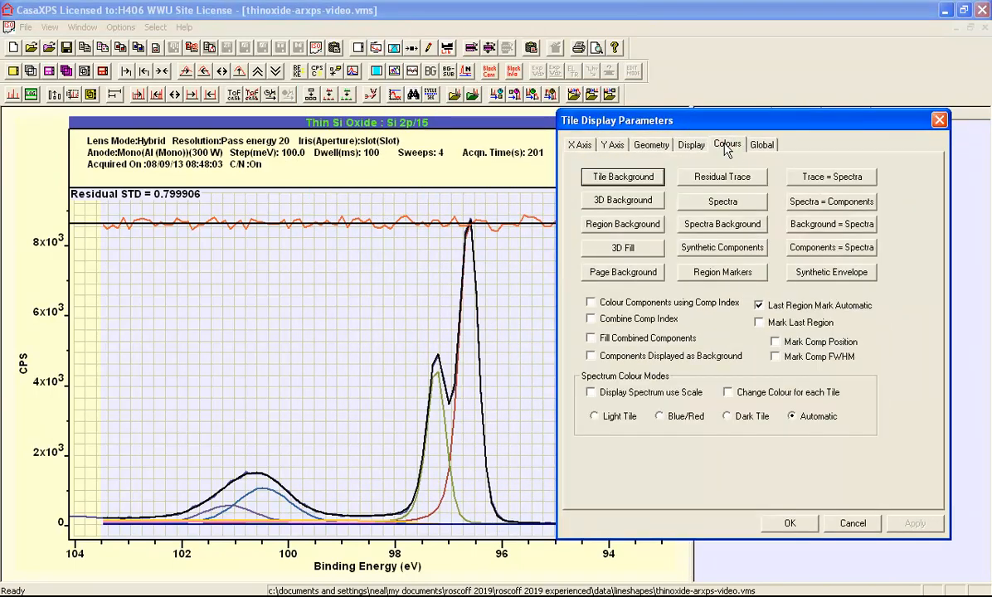
{"action": "left_click", "coordinate": [590, 302]}
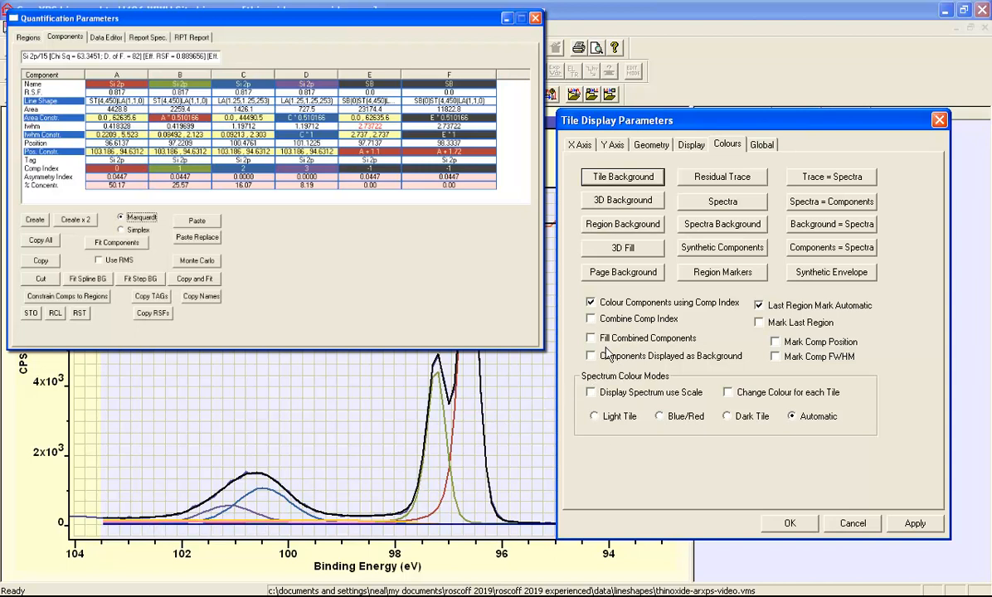
{"action": "left_click", "coordinate": [591, 319]}
{"action": "left_click", "coordinate": [590, 356]}
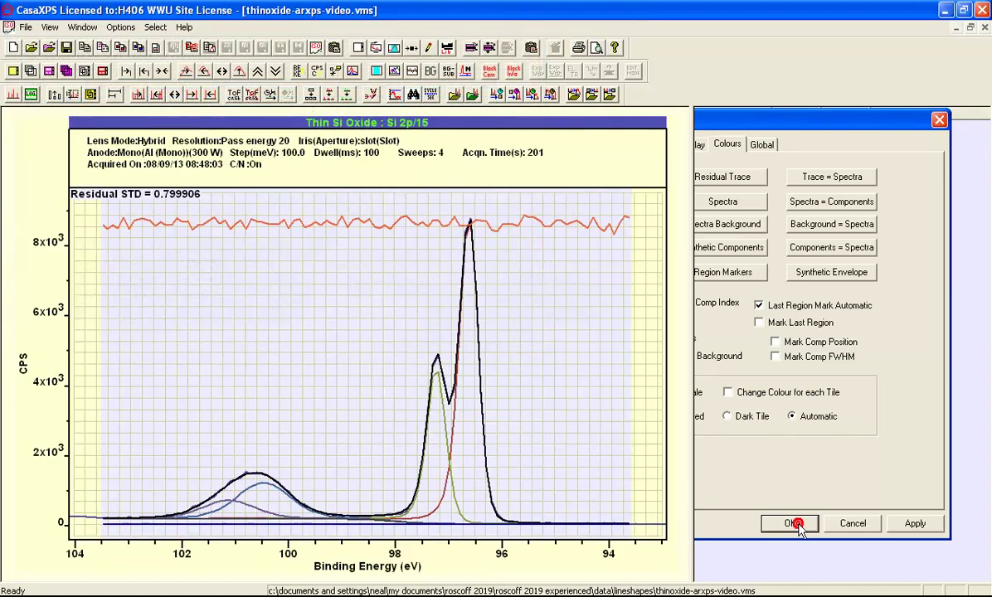
Apply the display settings and zoom into the low-intensity part of the Si 2p spectrum
{"action": "left_click", "coordinate": [789, 523]}
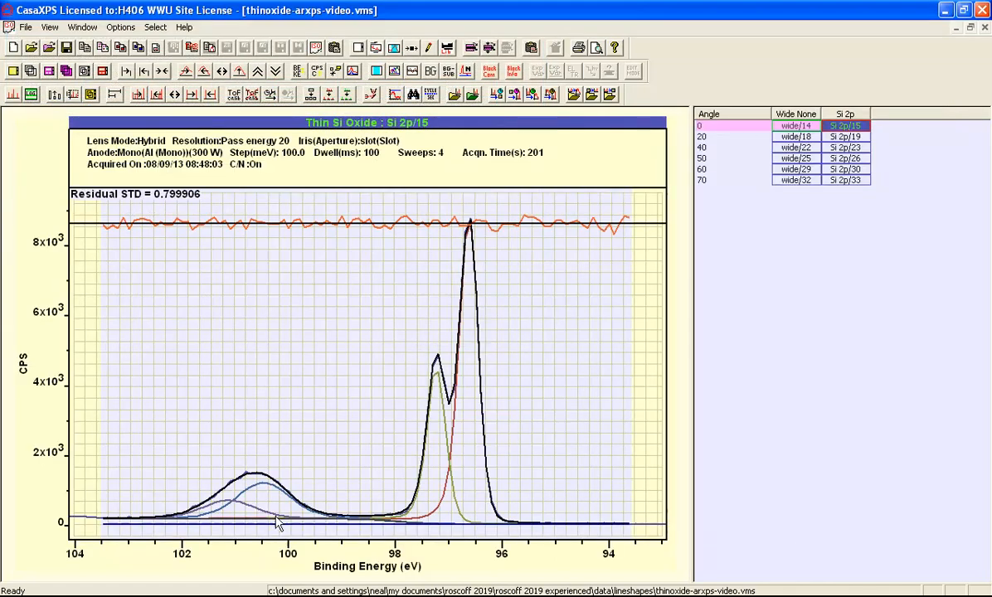
{"action": "left_click_drag", "start_coordinate": [85, 446], "coordinate": [560, 528]}
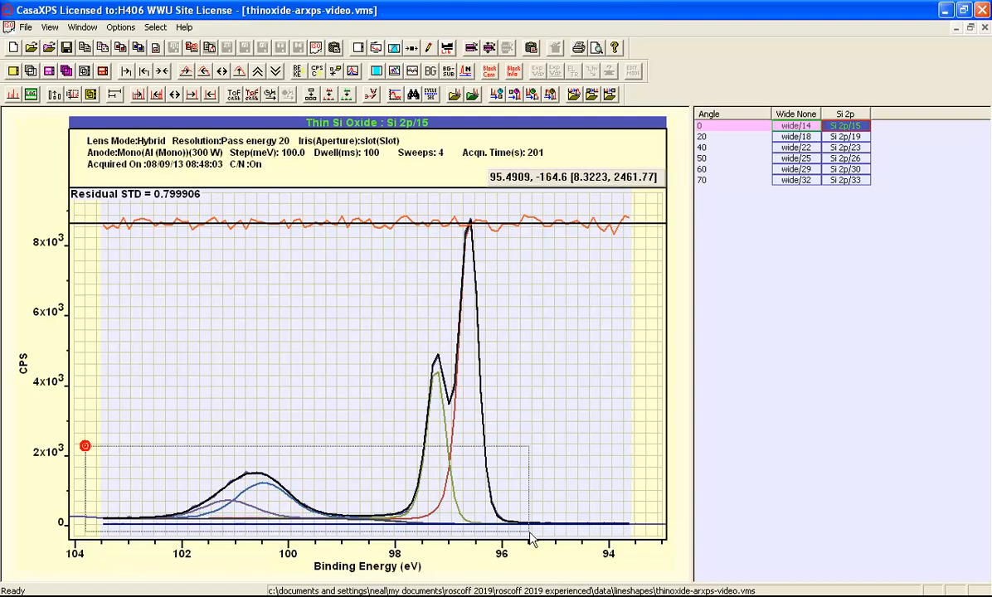
{"action": "left_click", "coordinate": [531, 489]}
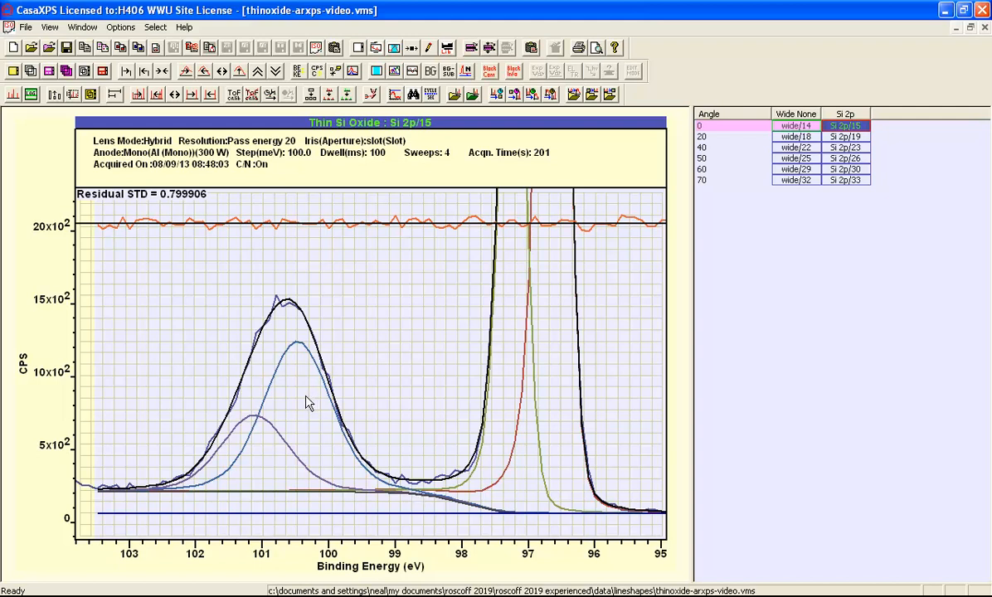
Show the Components table of the Quantification Parameters beside the plot
{"action": "left_click", "coordinate": [367, 48]}
{"action": "left_click_drag", "start_coordinate": [416, 91], "coordinate": [746, 154]}
{"action": "left_click", "coordinate": [743, 176]}
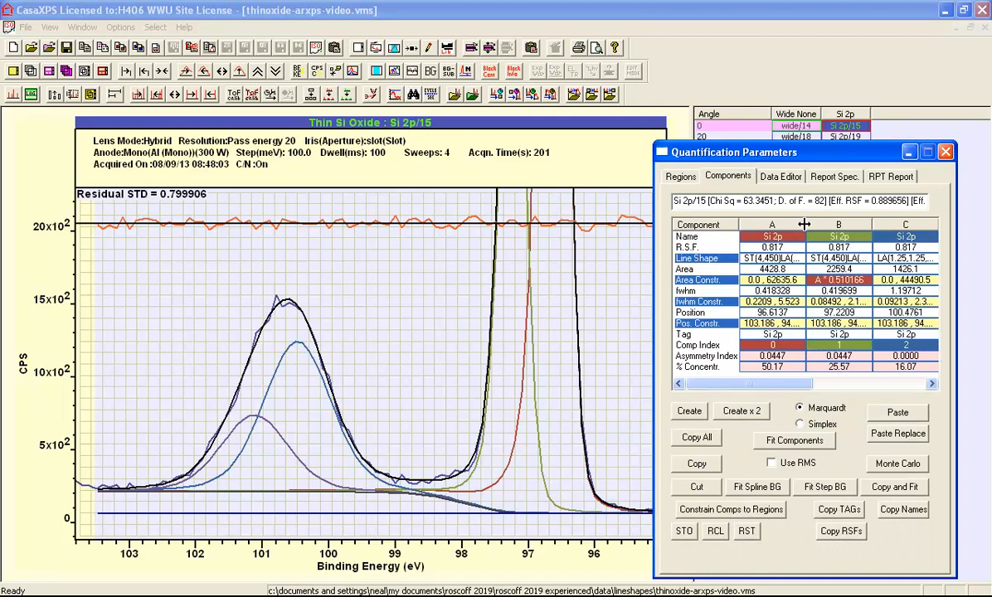
{"action": "left_click_drag", "start_coordinate": [803, 224], "coordinate": [866, 225]}
{"action": "left_click", "coordinate": [846, 256]}
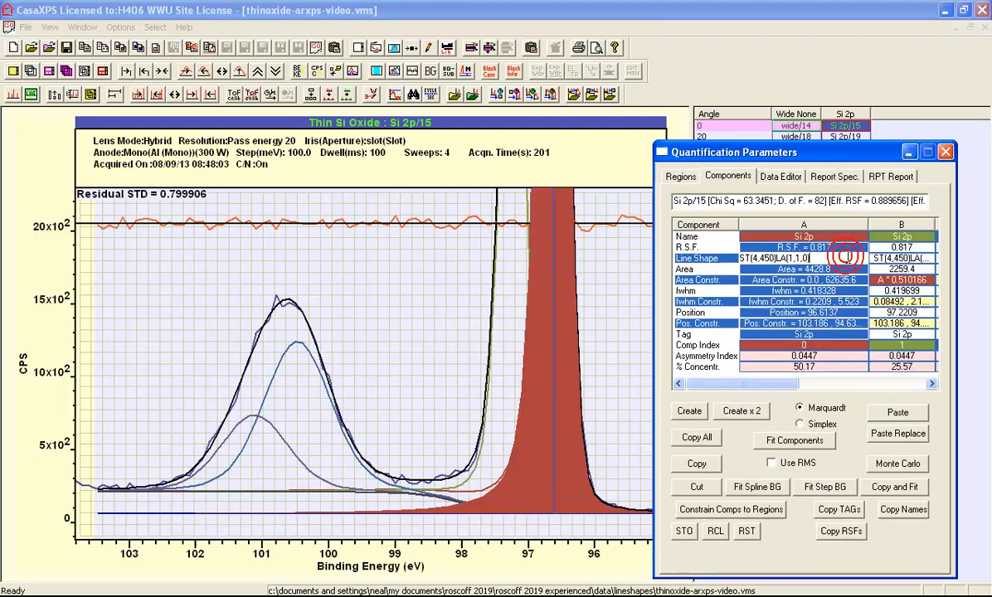
{"action": "key", "text": "Return"}
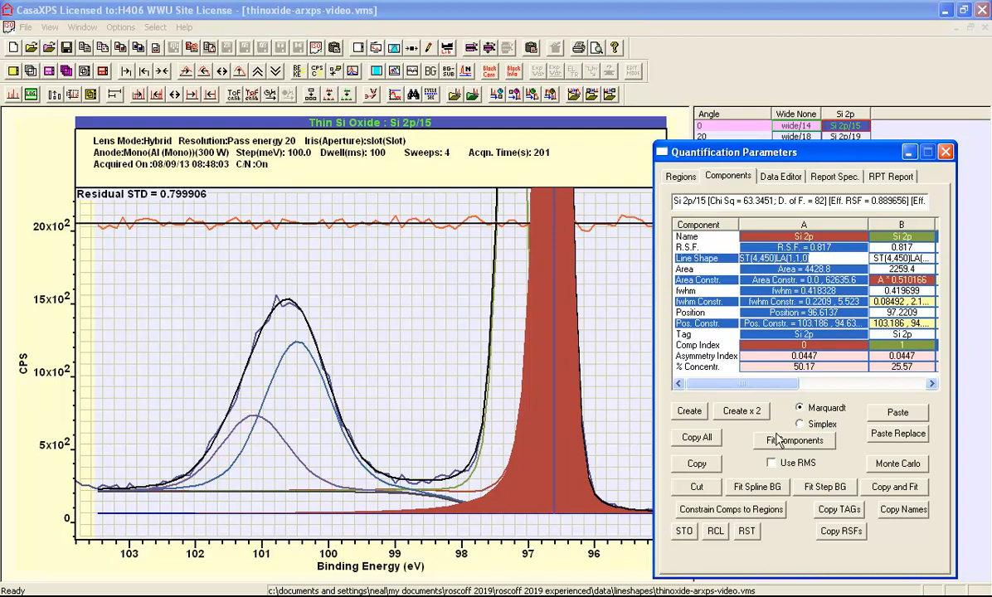
{"action": "left_click_drag", "start_coordinate": [750, 385], "coordinate": [894, 388]}
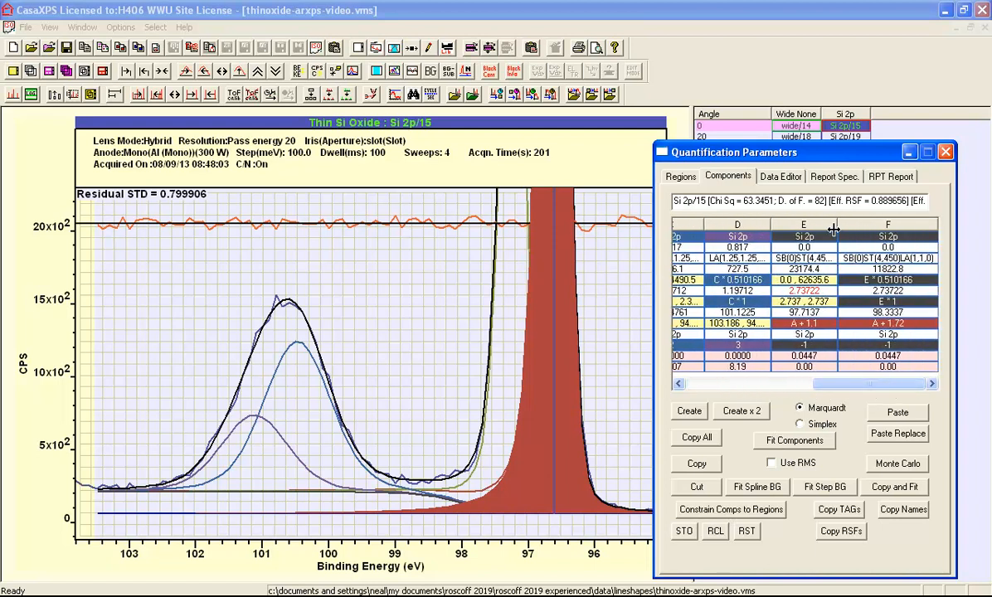
{"action": "left_click_drag", "start_coordinate": [836, 225], "coordinate": [915, 225]}
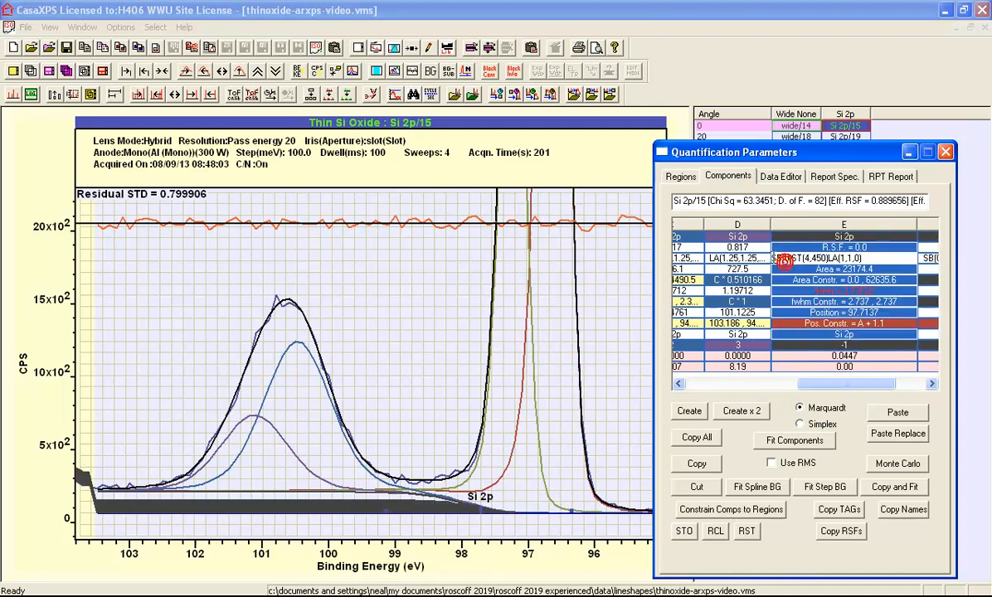
{"action": "left_click", "coordinate": [843, 237]}
{"action": "left_click_drag", "start_coordinate": [792, 259], "coordinate": [867, 258]}
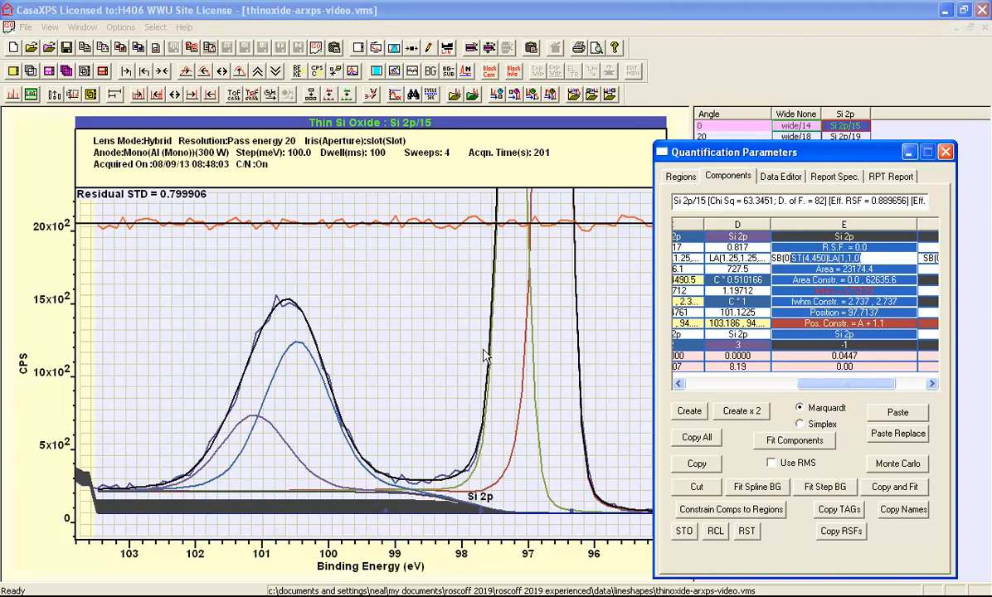
{"action": "left_click", "coordinate": [827, 323]}
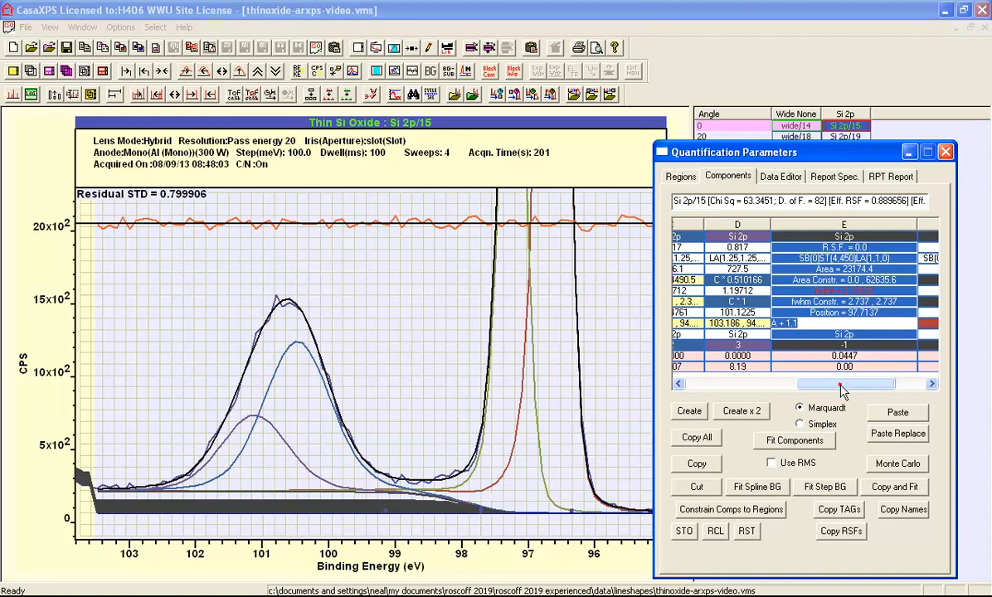
{"action": "left_click_drag", "start_coordinate": [846, 383], "coordinate": [710, 386]}
{"action": "left_click", "coordinate": [771, 290]}
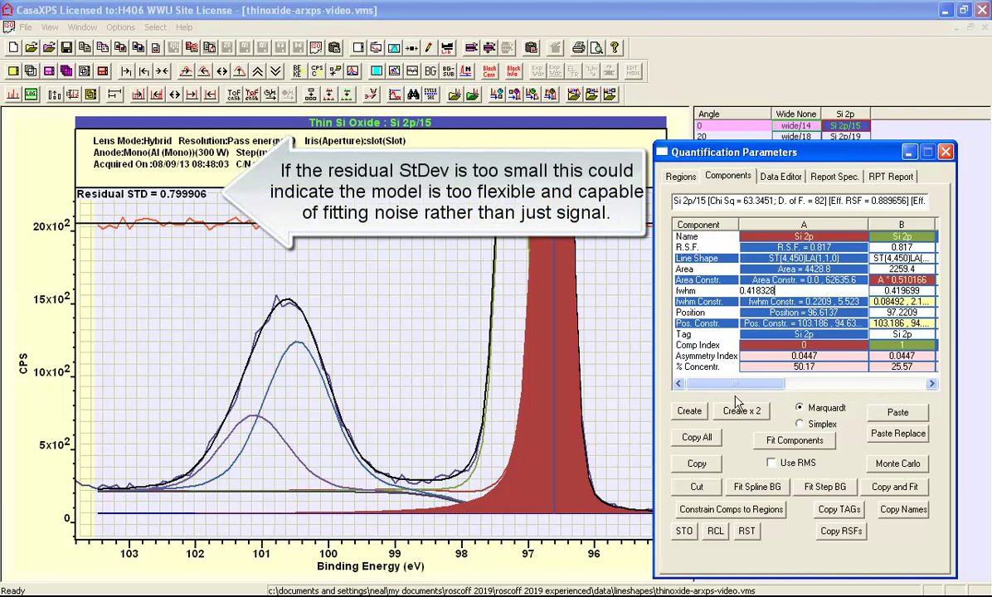
{"action": "left_click_drag", "start_coordinate": [731, 384], "coordinate": [859, 385]}
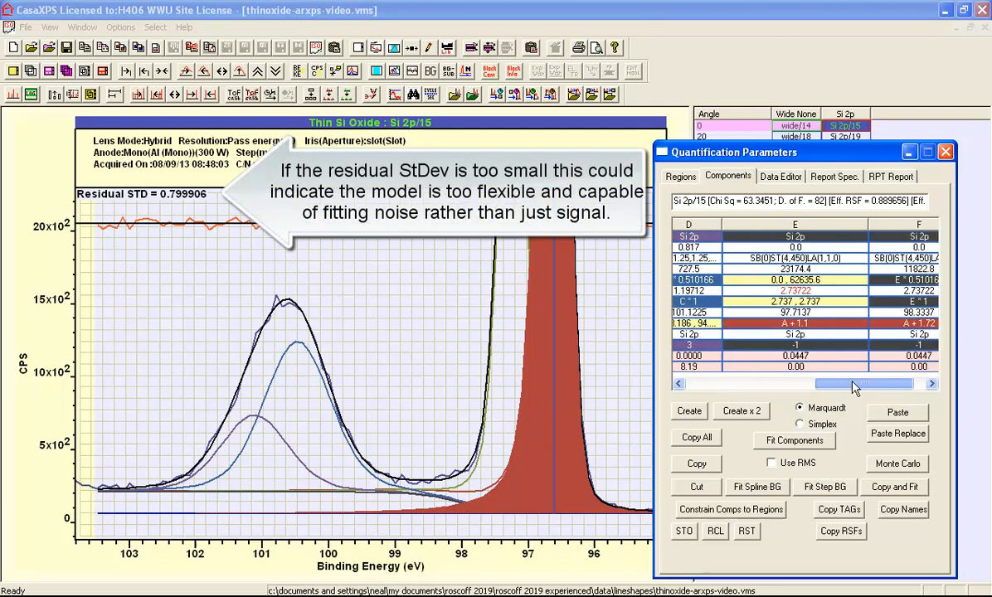